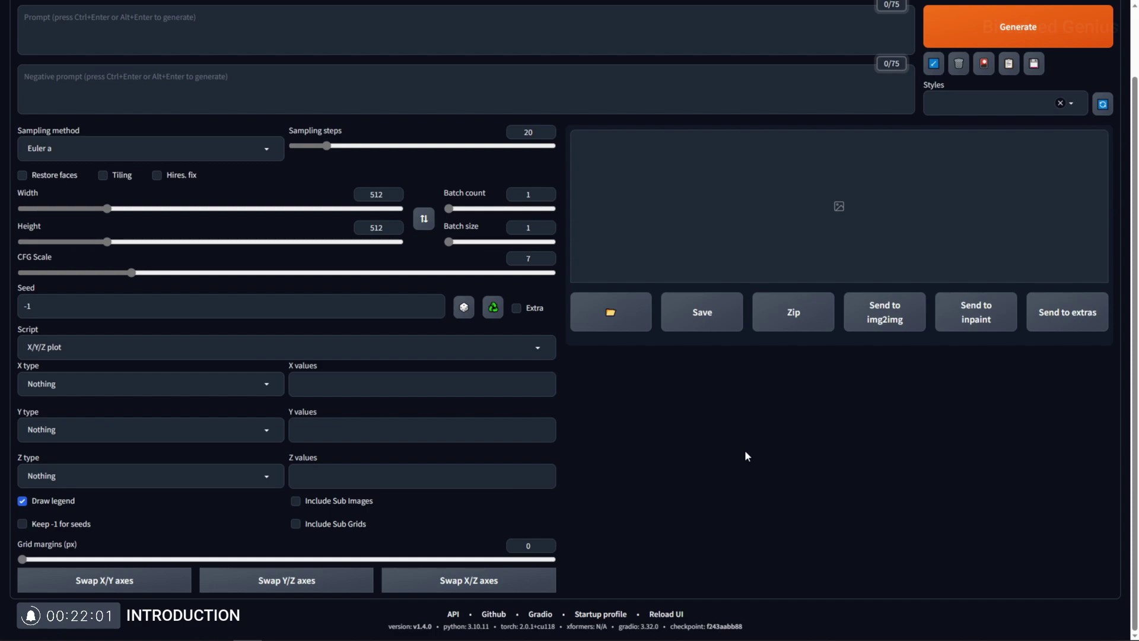
# Open the X/Y/Z plot's X type list and scroll through the available axis parameters.
pyautogui.click(143, 383)
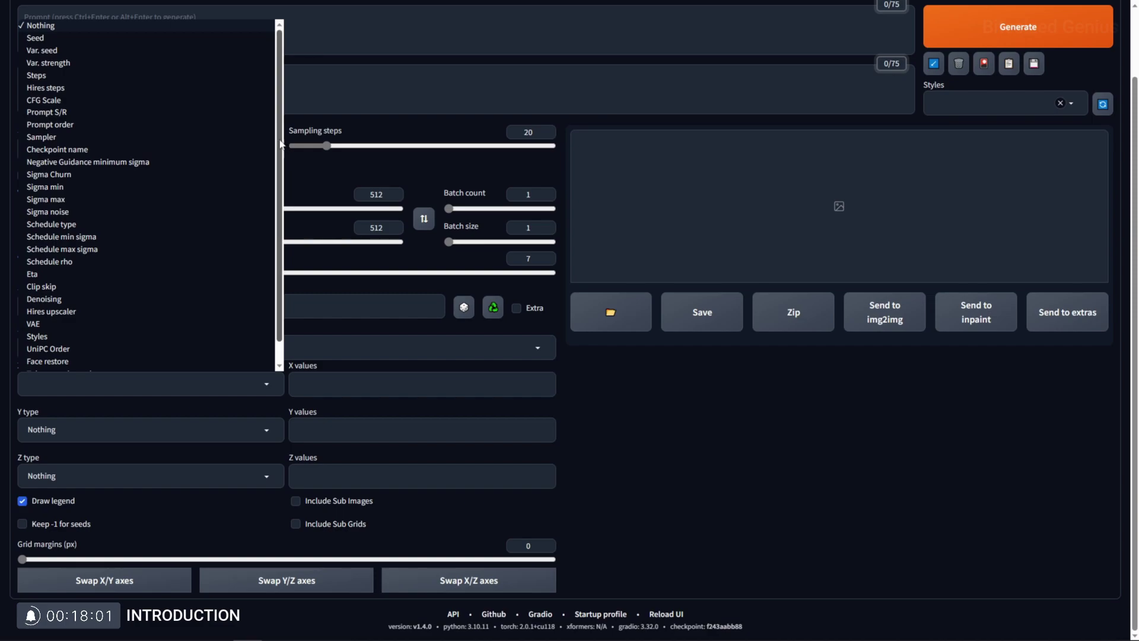
pyautogui.moveTo(281, 144); pyautogui.dragTo(281, 151)
pyautogui.scroll(-1, 281, 151)
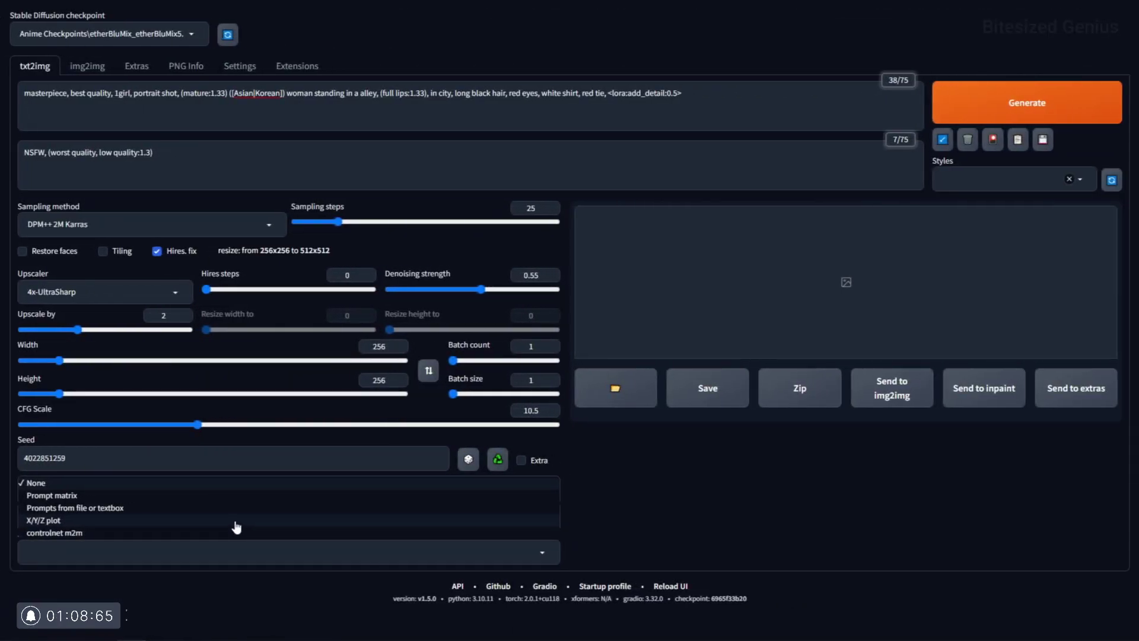
# Set the X axis to Seed with values 1-3 and generate the seed-versus-CFG Scale grid.
pyautogui.click(234, 520)
pyautogui.scroll(-3, 738, 529)
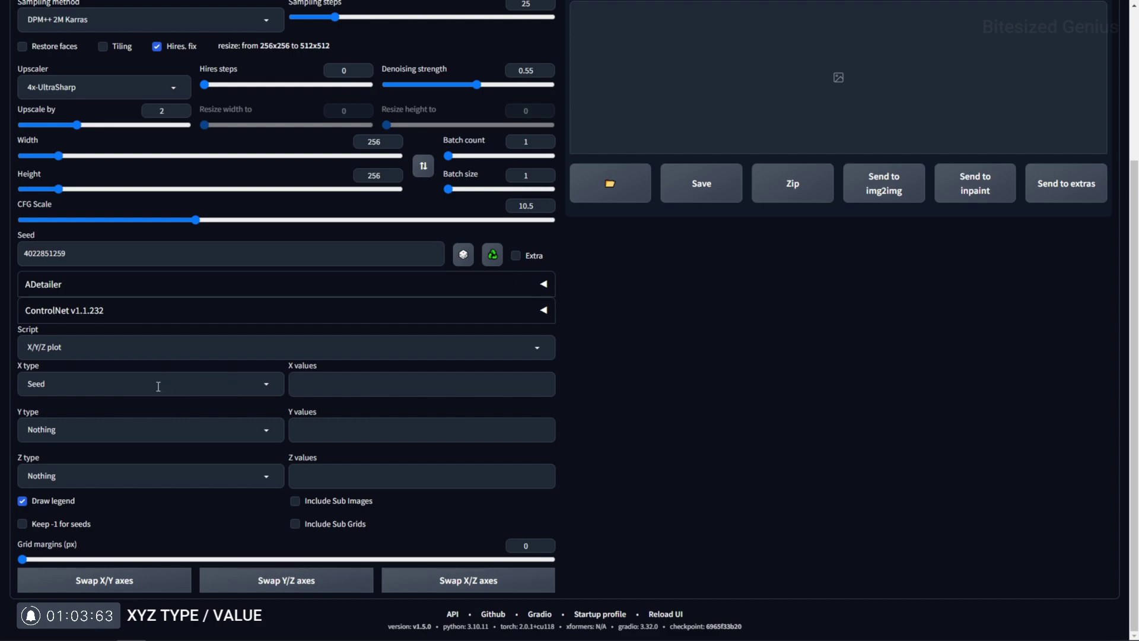
pyautogui.click(307, 387)
pyautogui.write('1-3')
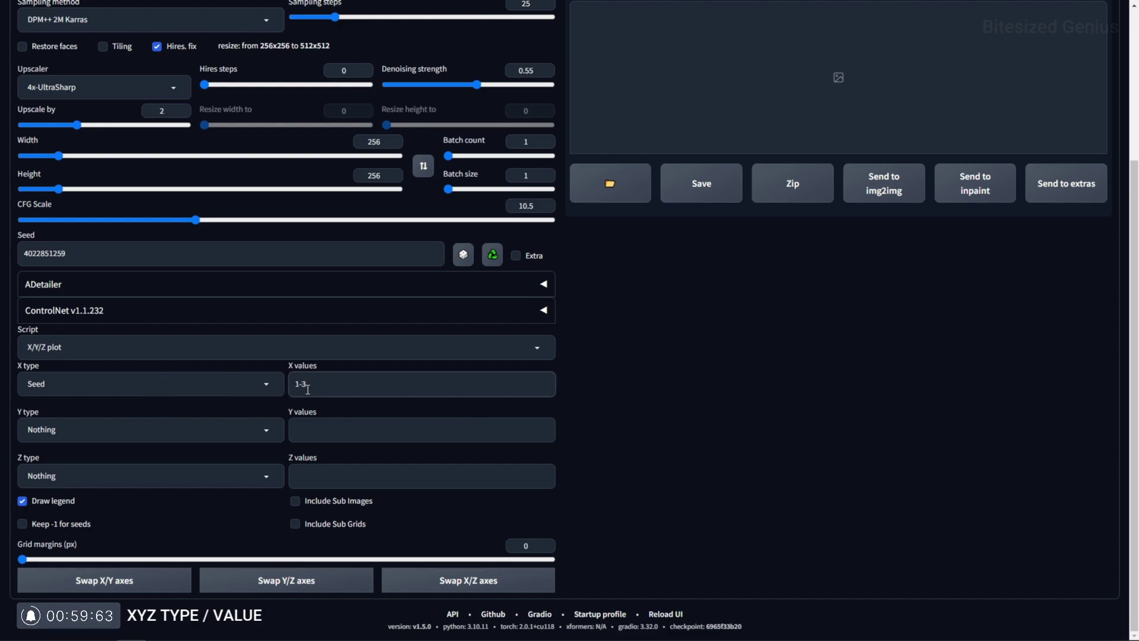
pyautogui.scroll(3, 647, 430)
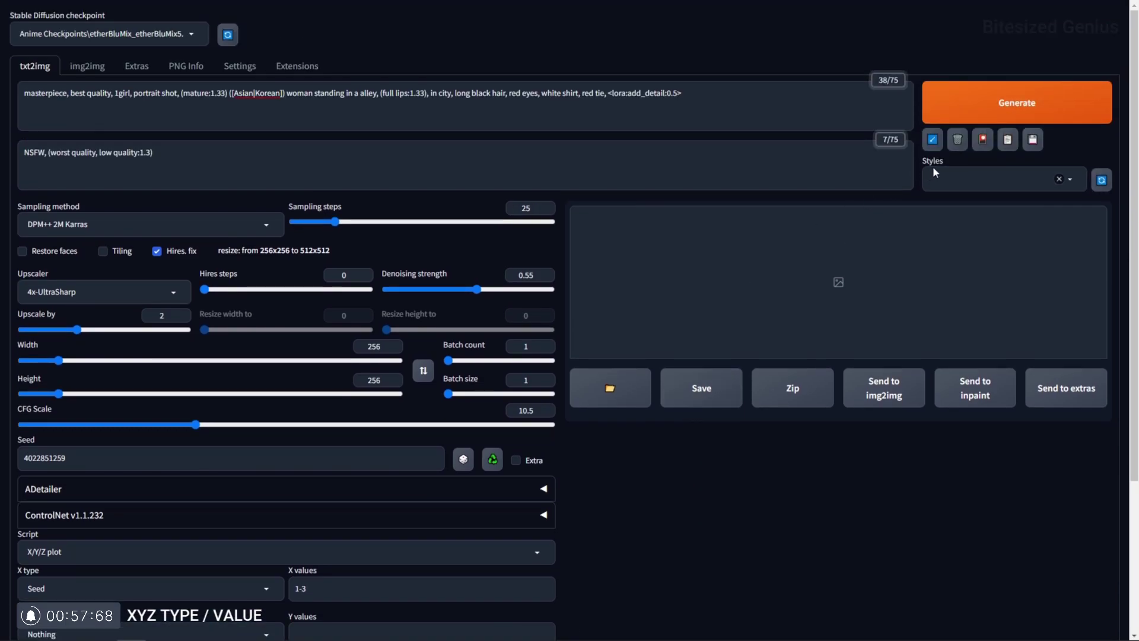
pyautogui.click(1012, 110)
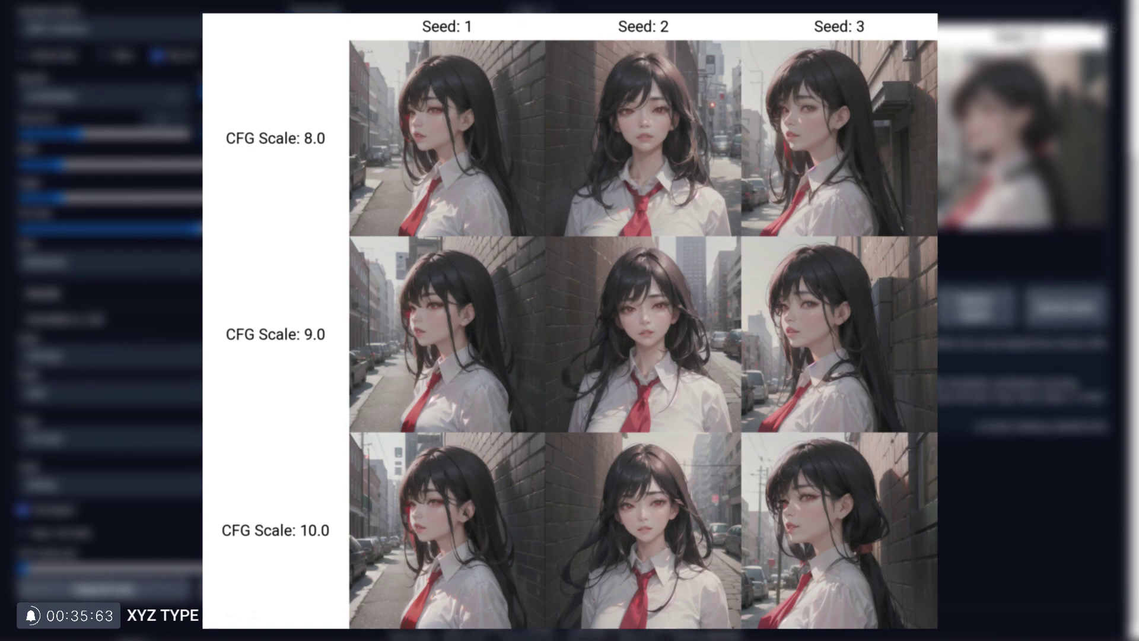
# Enter Steps values 23-25 on the Z axis and generate the three-axis comparison grid.
pyautogui.scroll(4, 1020, 237)
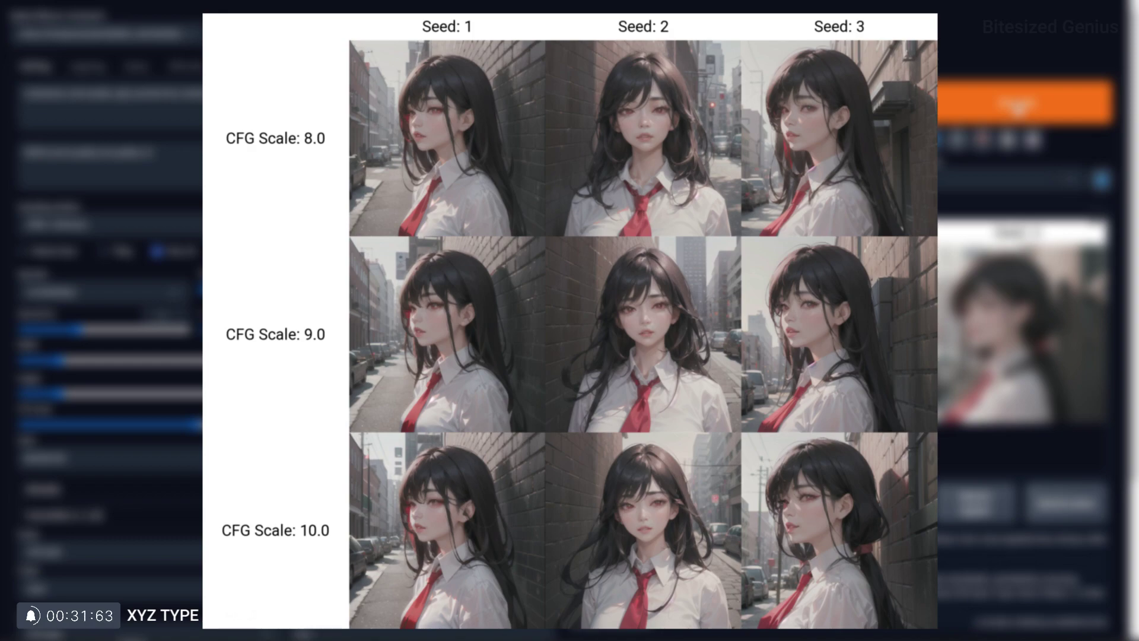
pyautogui.click(1008, 106)
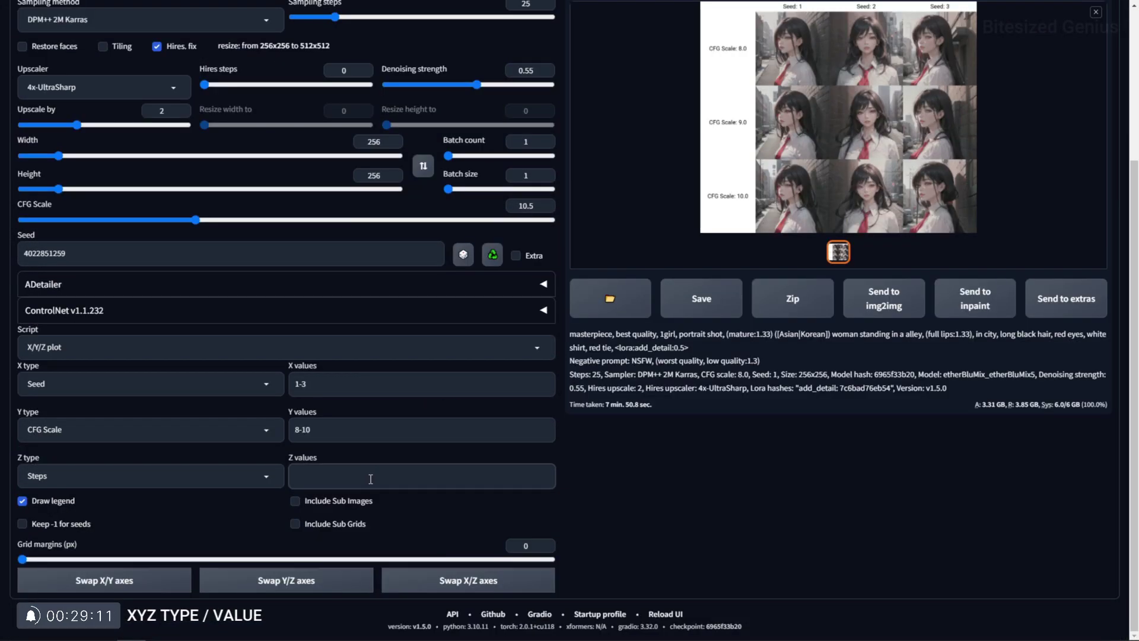
pyautogui.write('23-25')
pyautogui.scroll(3, 748, 514)
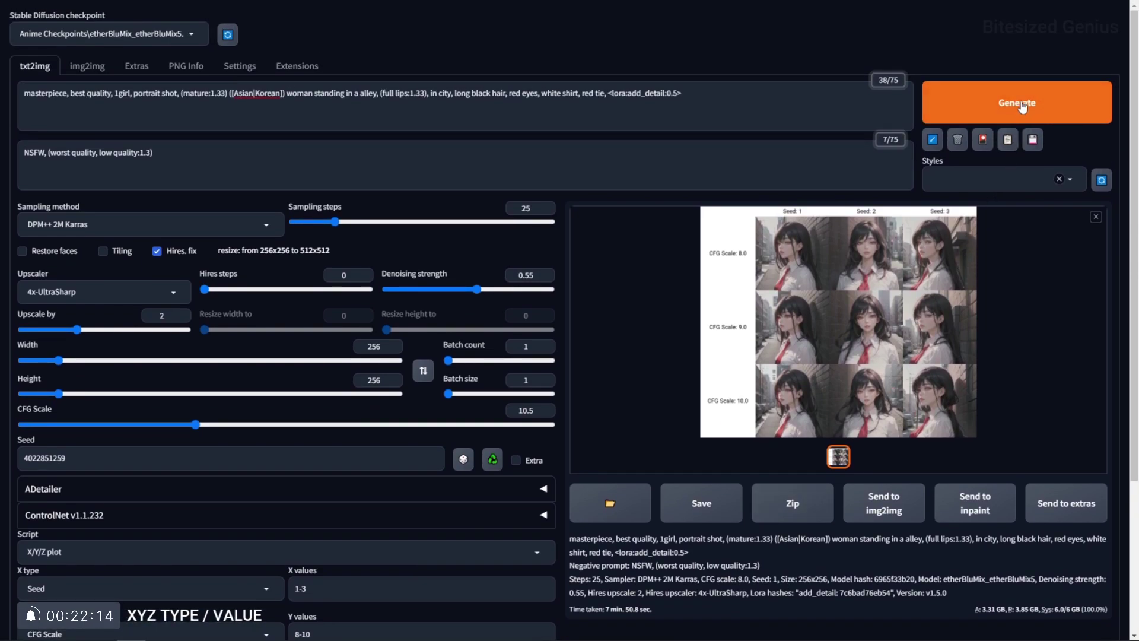
pyautogui.click(1017, 102)
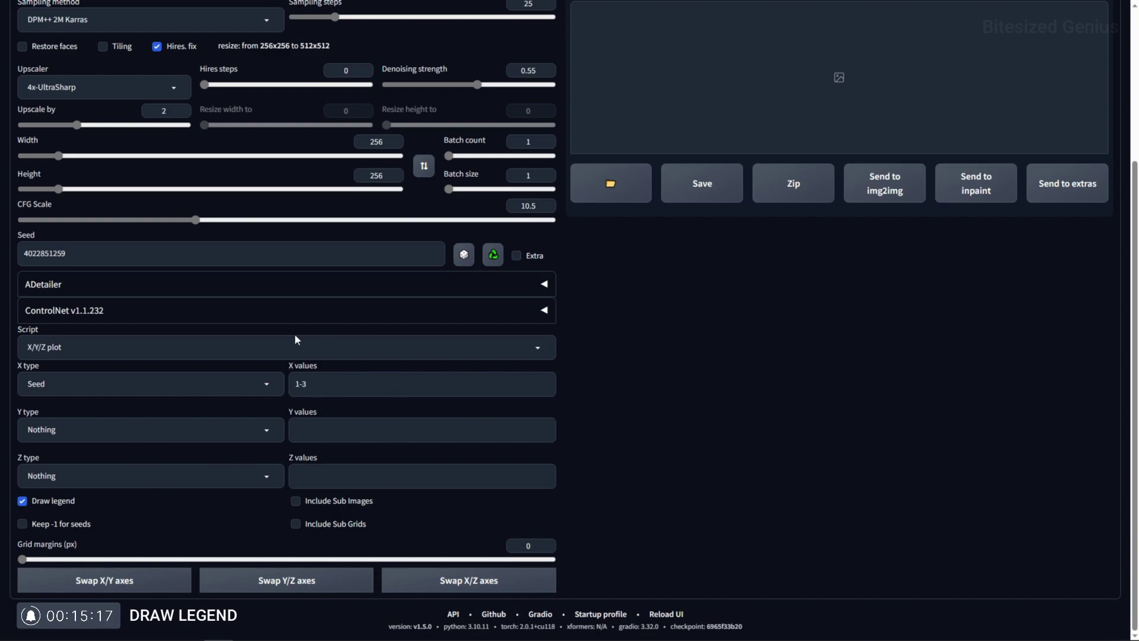
# Turn off Draw legend and generate the grid without axis labels.
pyautogui.click(24, 500)
pyautogui.scroll(4, 805, 473)
pyautogui.click(1016, 108)
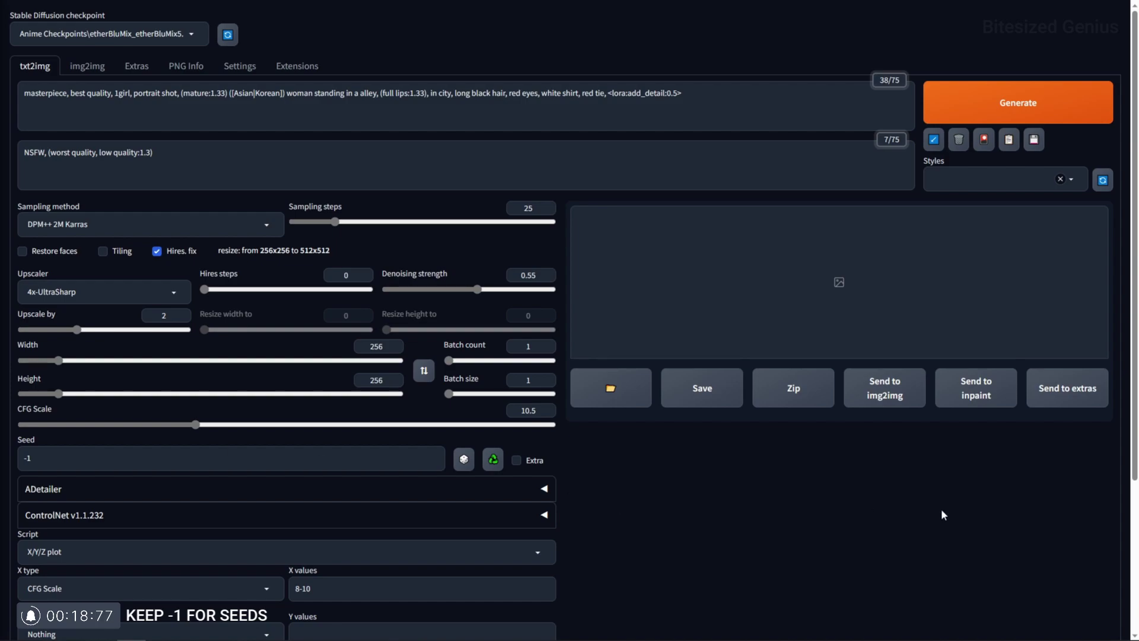
# With seed -1 and CFG Scale 8-10 on X, generate the comparison images via Ctrl+Enter.
pyautogui.scroll(-2, 902, 539)
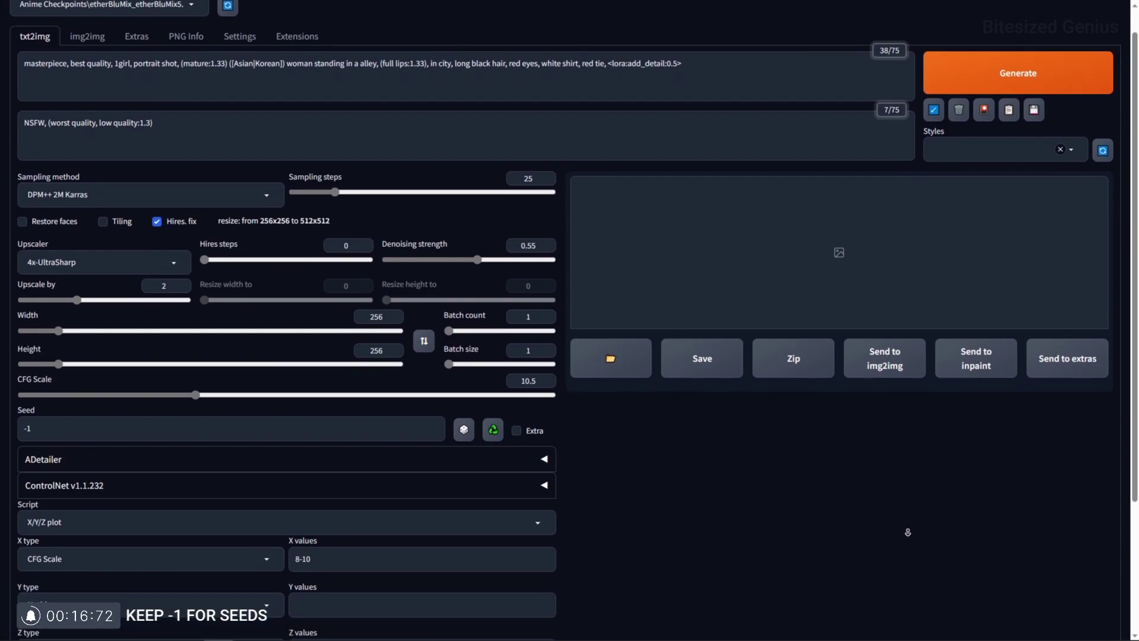
pyautogui.scroll(-2, 902, 539)
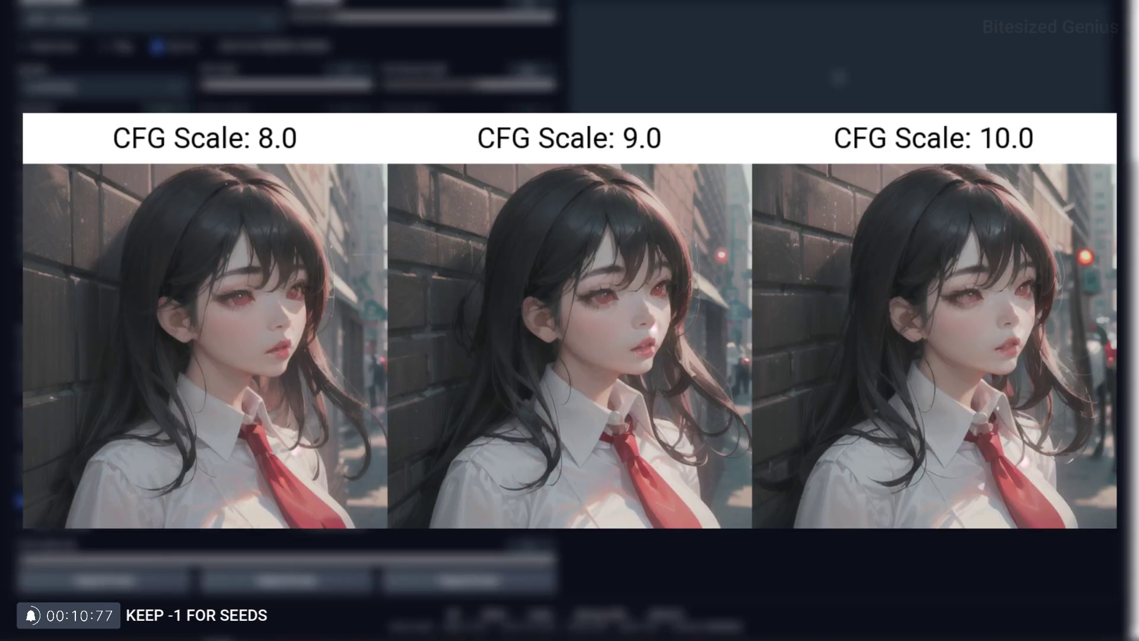
pyautogui.scroll(5, 570, 320)
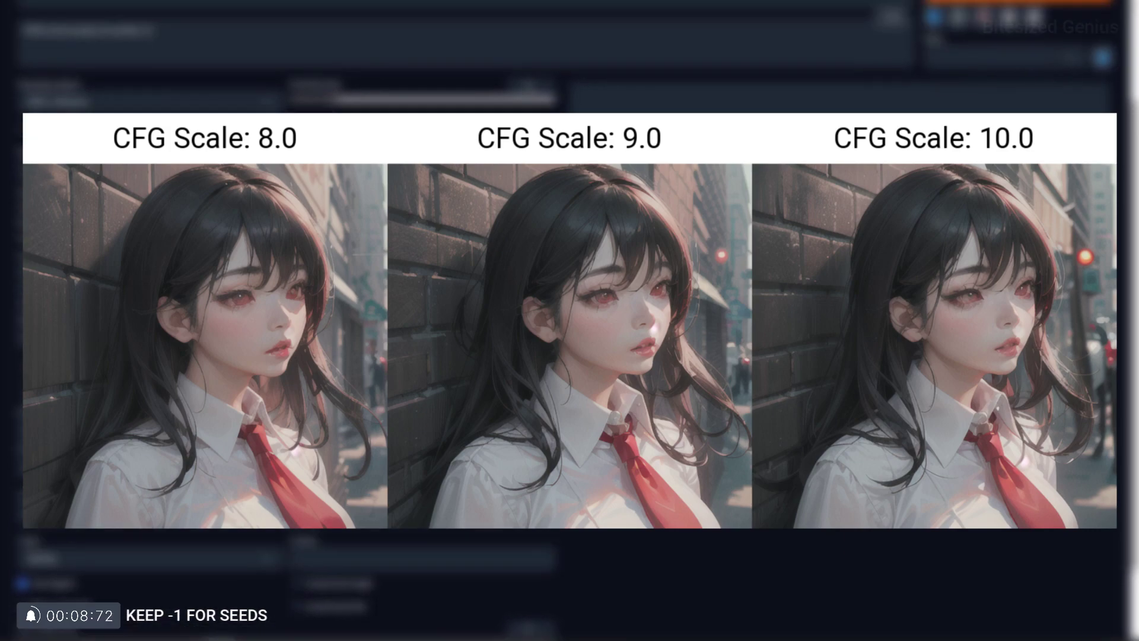
pyautogui.scroll(-5, 569, 320)
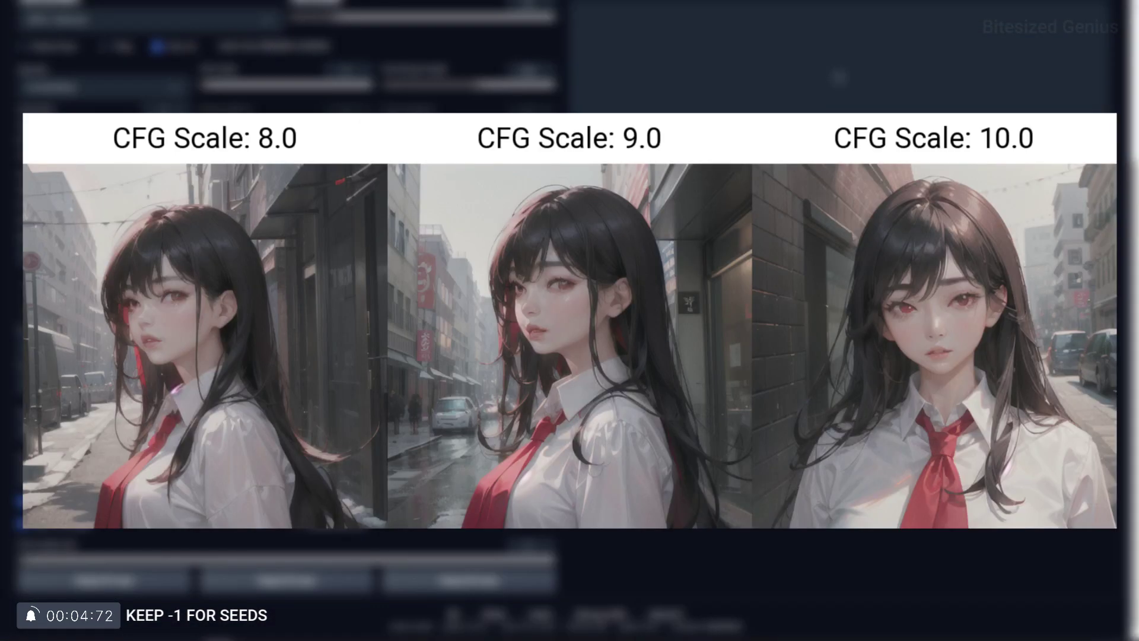
pyautogui.scroll(10, 570, 320)
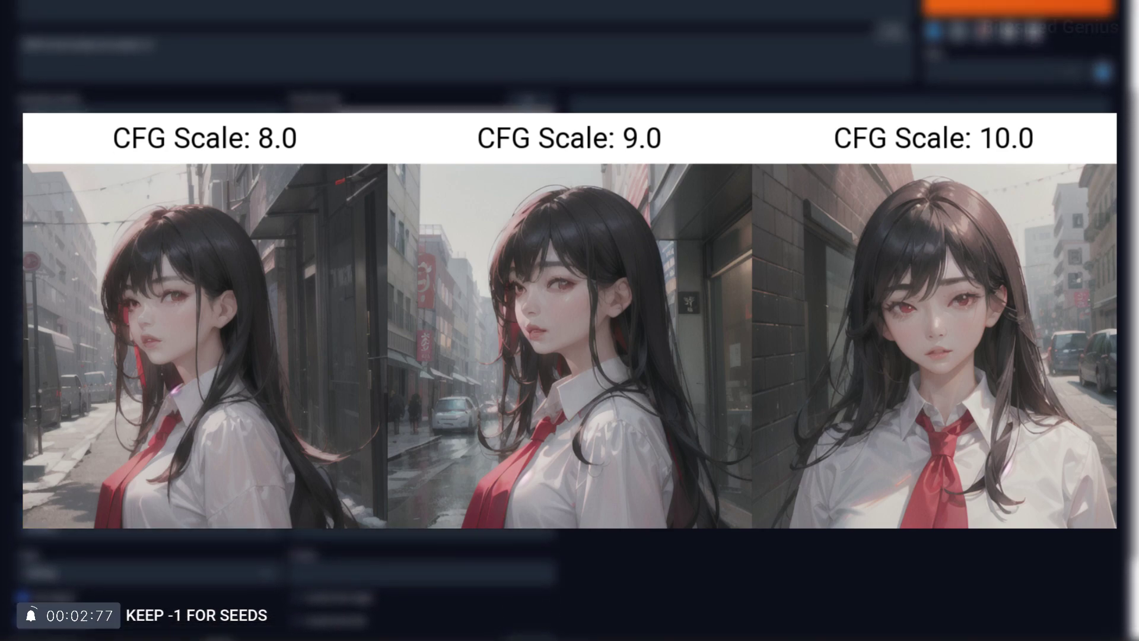
pyautogui.hotkey('ctrl', 'Return')
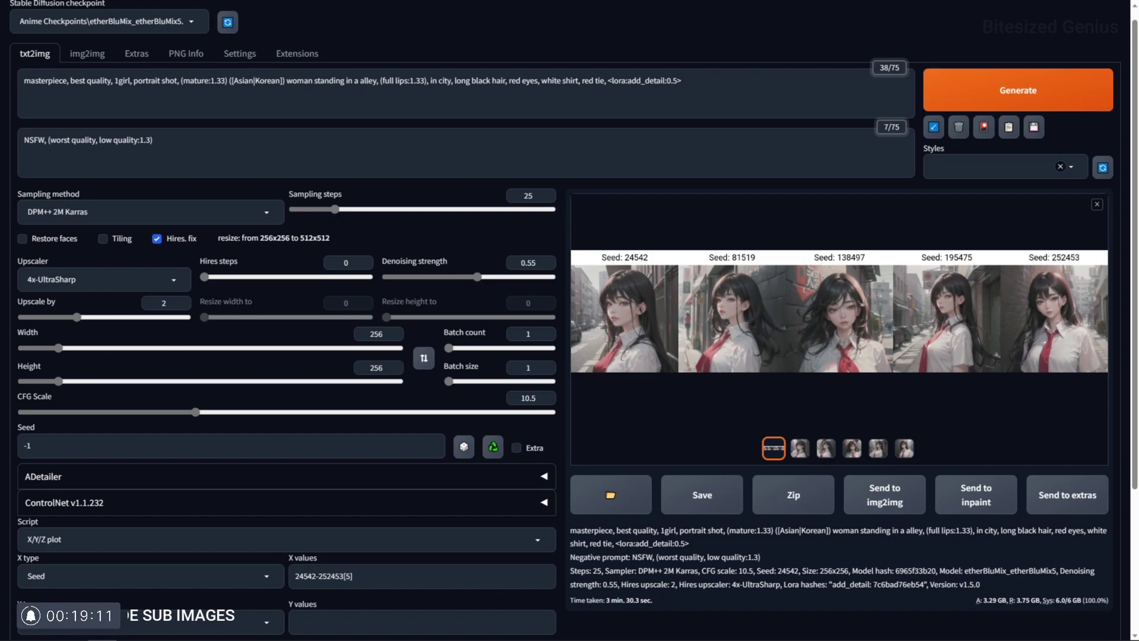
# View the individual images for the first seed and for seed 81519 in the gallery.
pyautogui.click(799, 449)
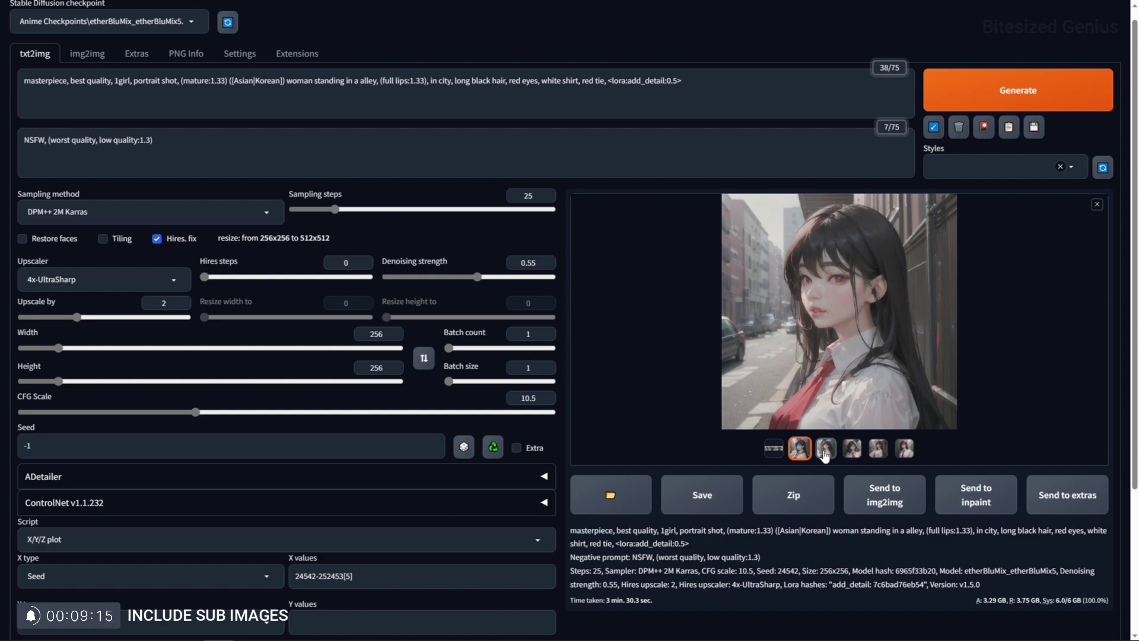
pyautogui.click(825, 453)
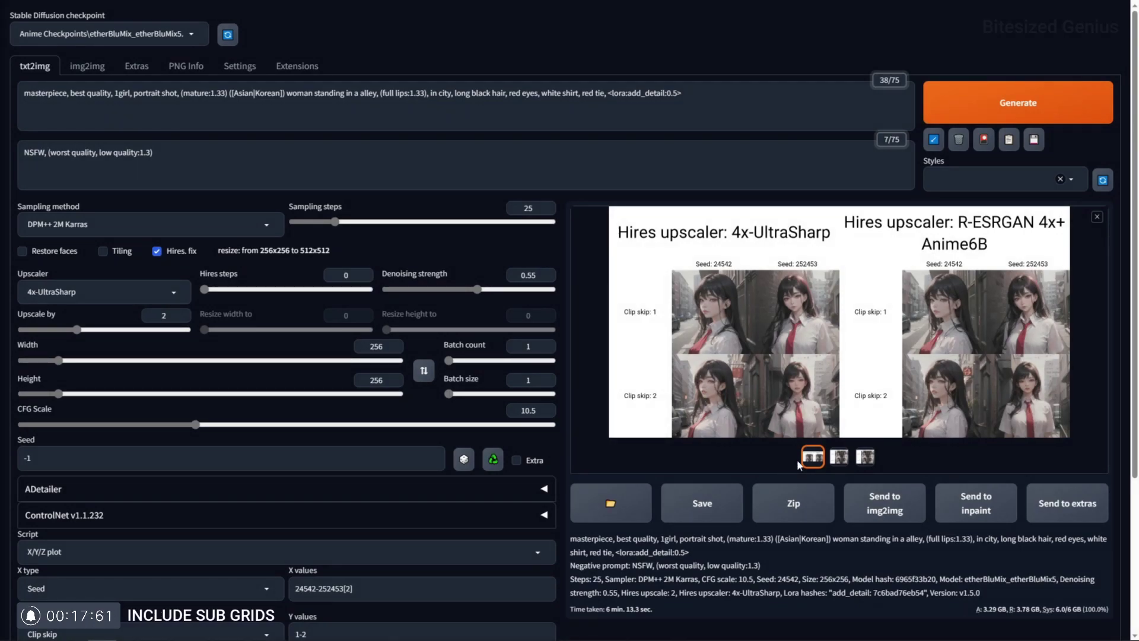
# Open the first sub-grid from the gallery to inspect it on its own.
pyautogui.click(838, 457)
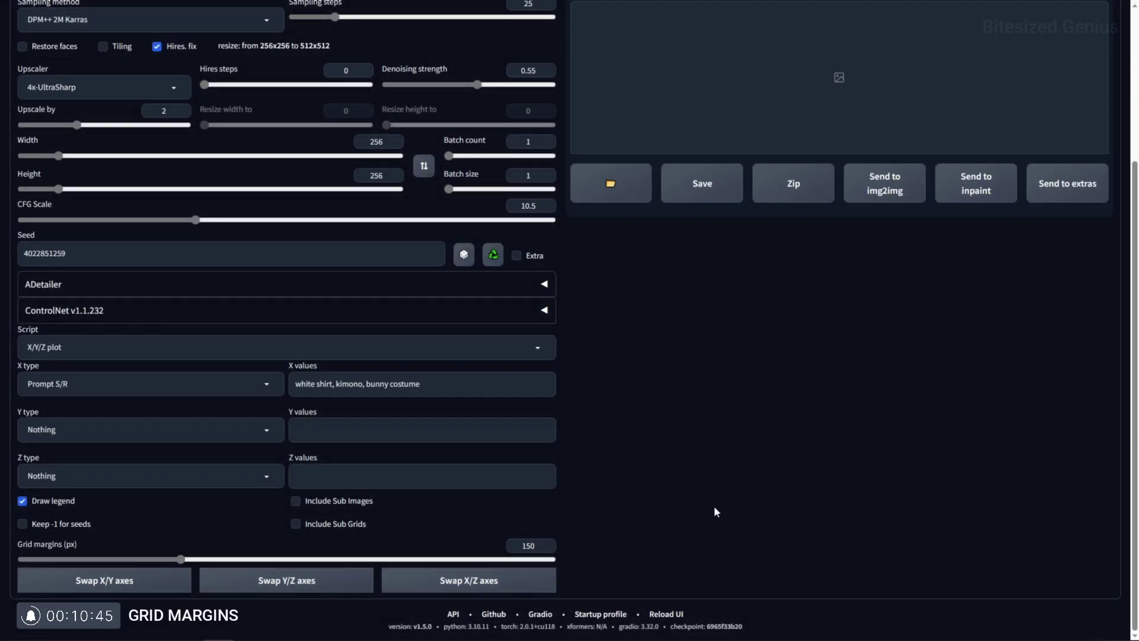
# Generate the outfit grid of white shirt, kimono and bunny costume variants.
pyautogui.scroll(3, 714, 505)
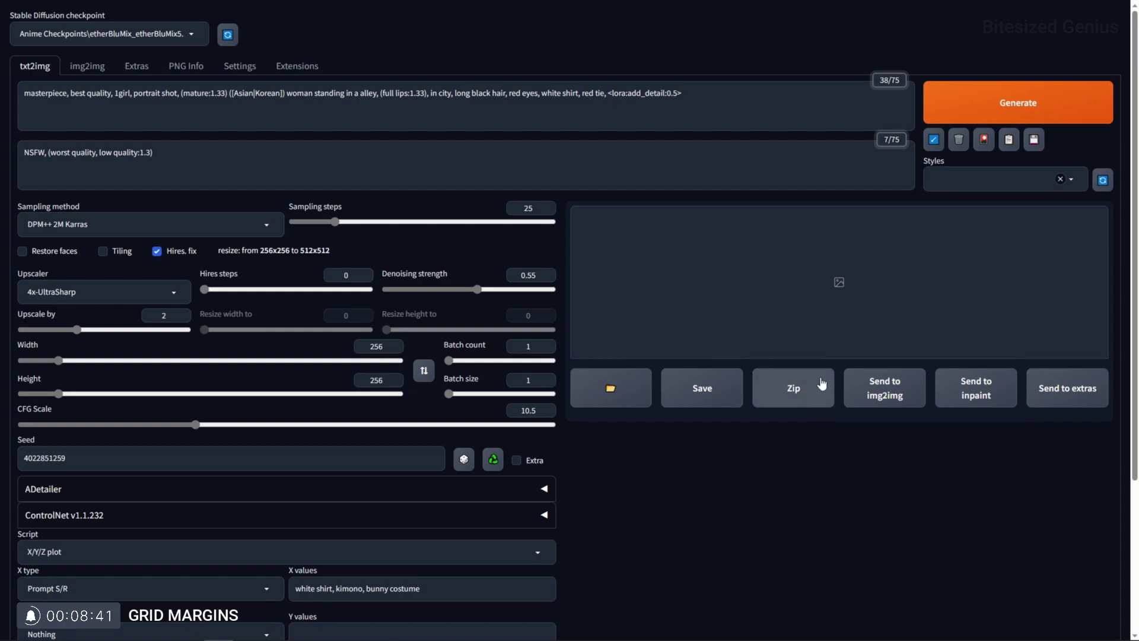
pyautogui.click(1018, 115)
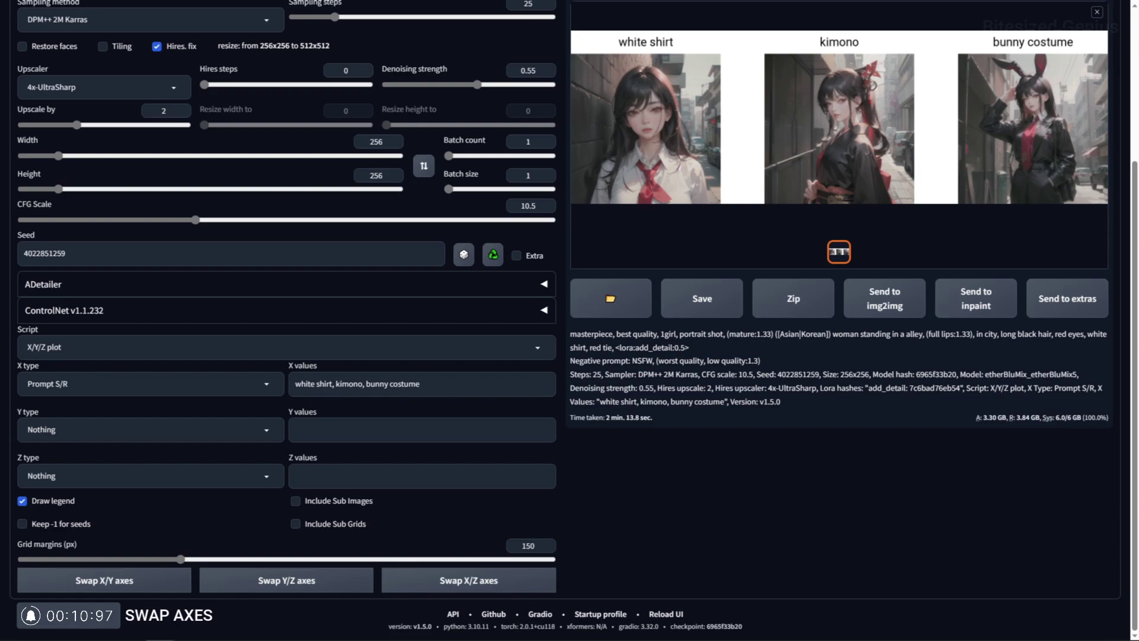
# Swap the X and Y axes back and forth, then move the Prompt S/R axis from Y to Z.
pyautogui.click(156, 583)
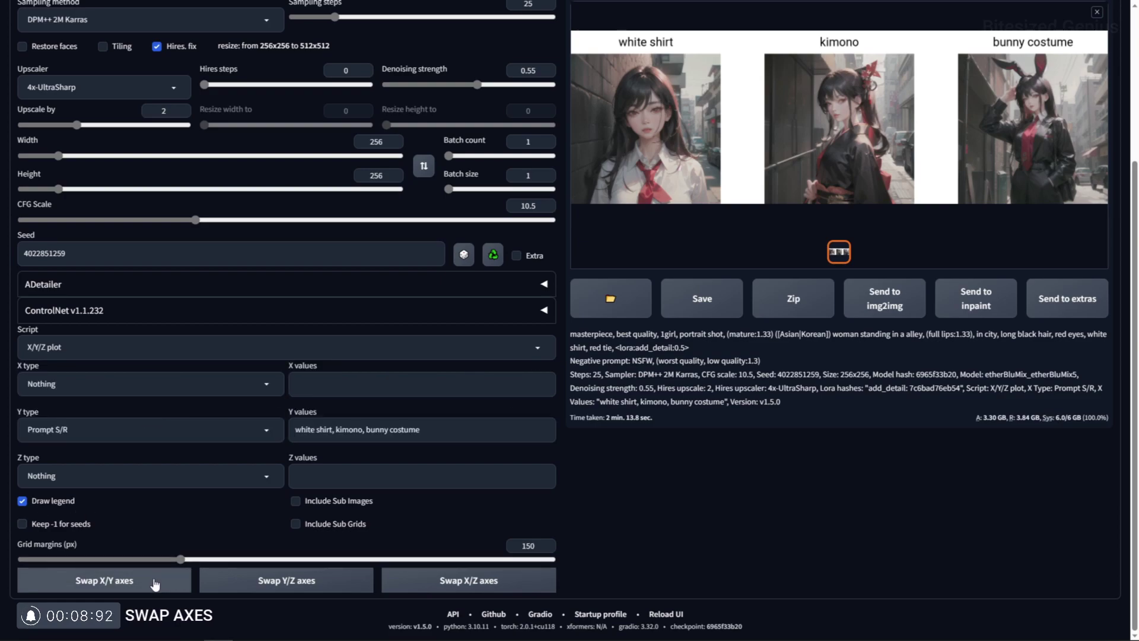
pyautogui.click(159, 587)
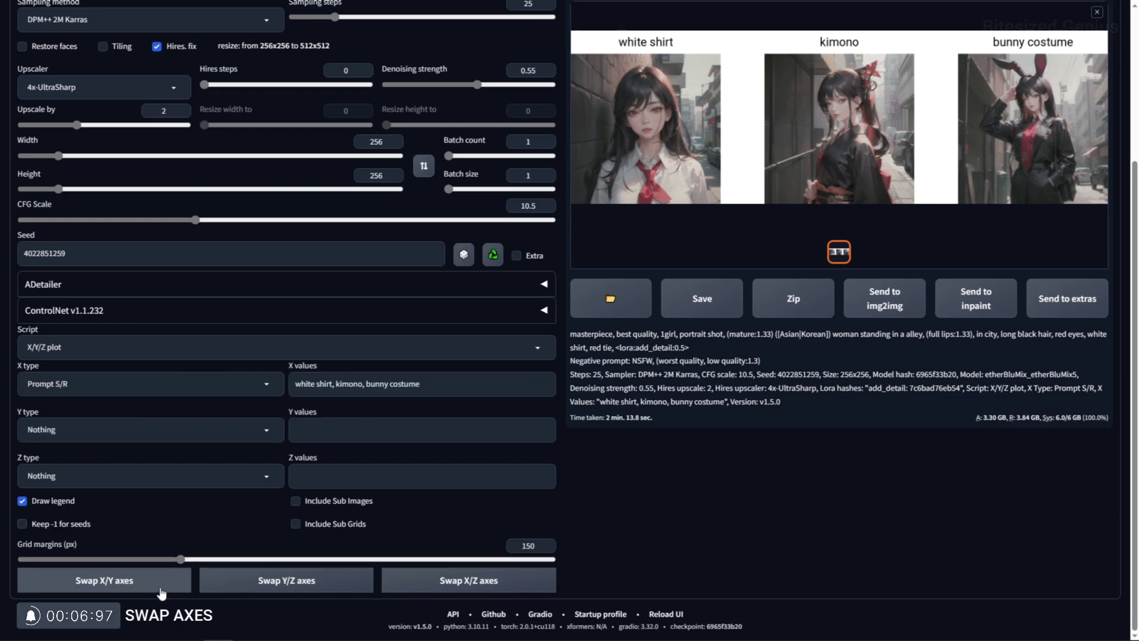
pyautogui.click(159, 587)
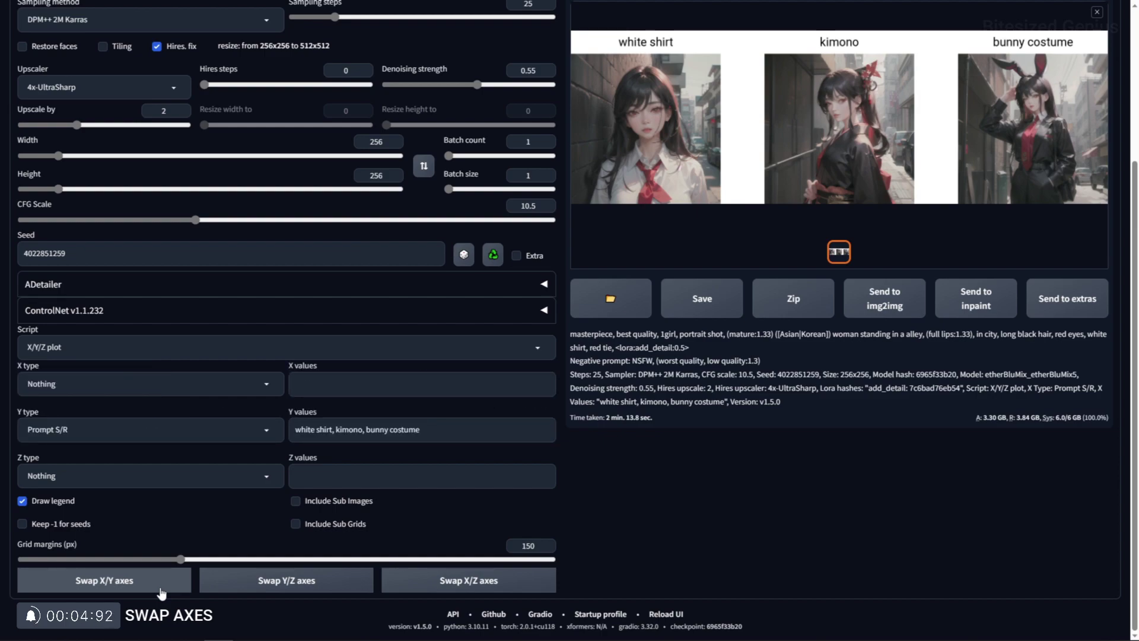
pyautogui.click(274, 587)
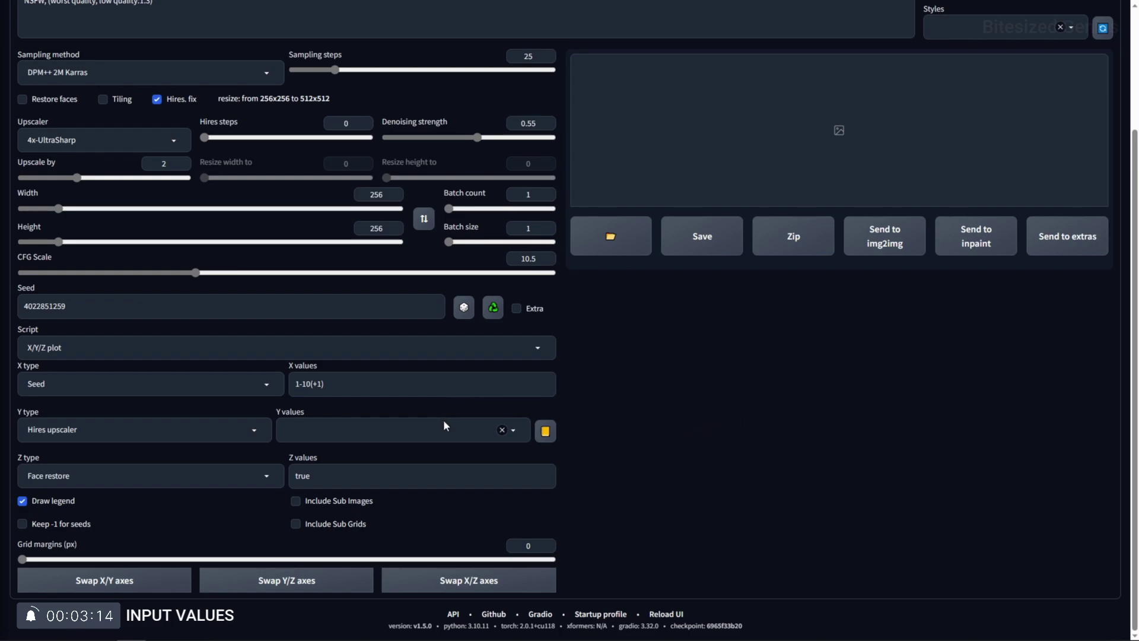
# Review the Y-axis upscaler options, then generate the Prompt S/R text grid.
pyautogui.click(515, 431)
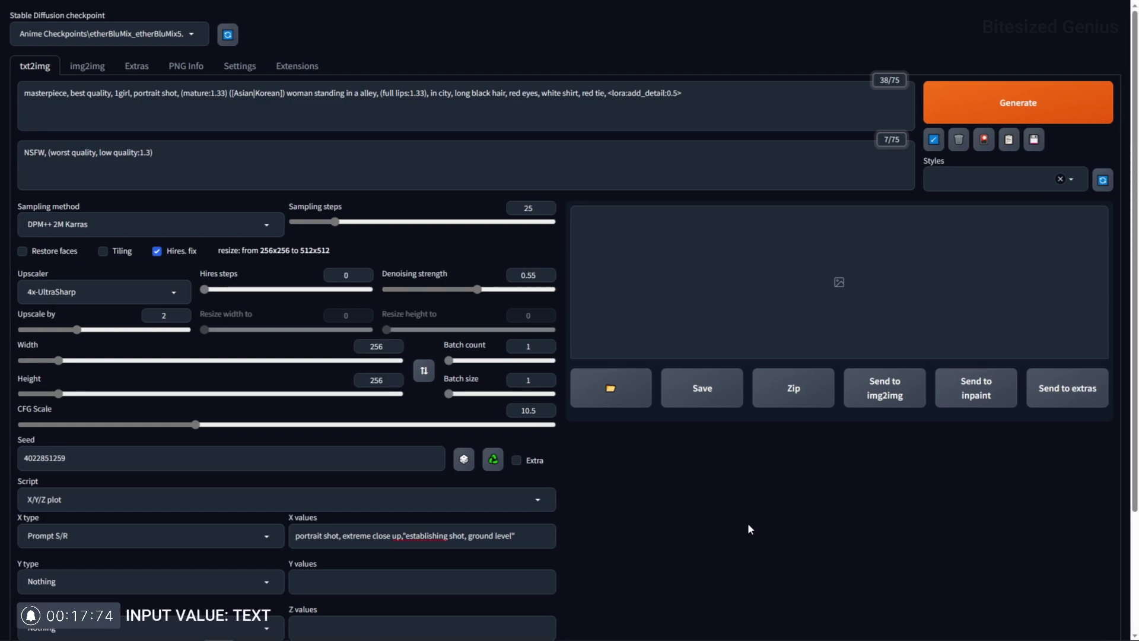
pyautogui.scroll(-3, 748, 528)
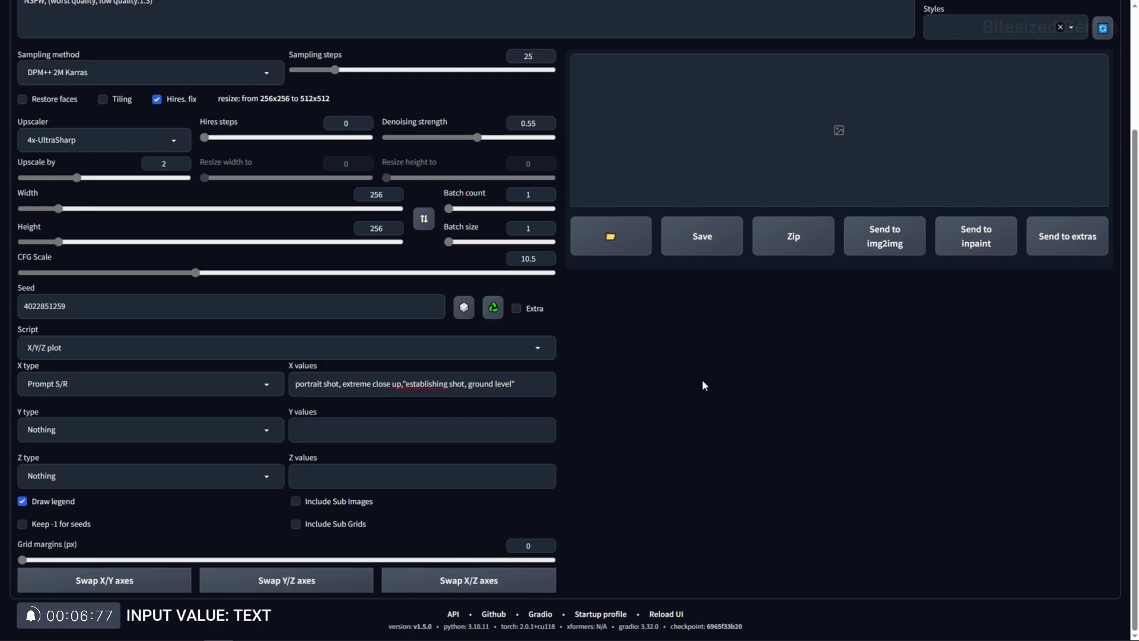
pyautogui.scroll(3, 730, 419)
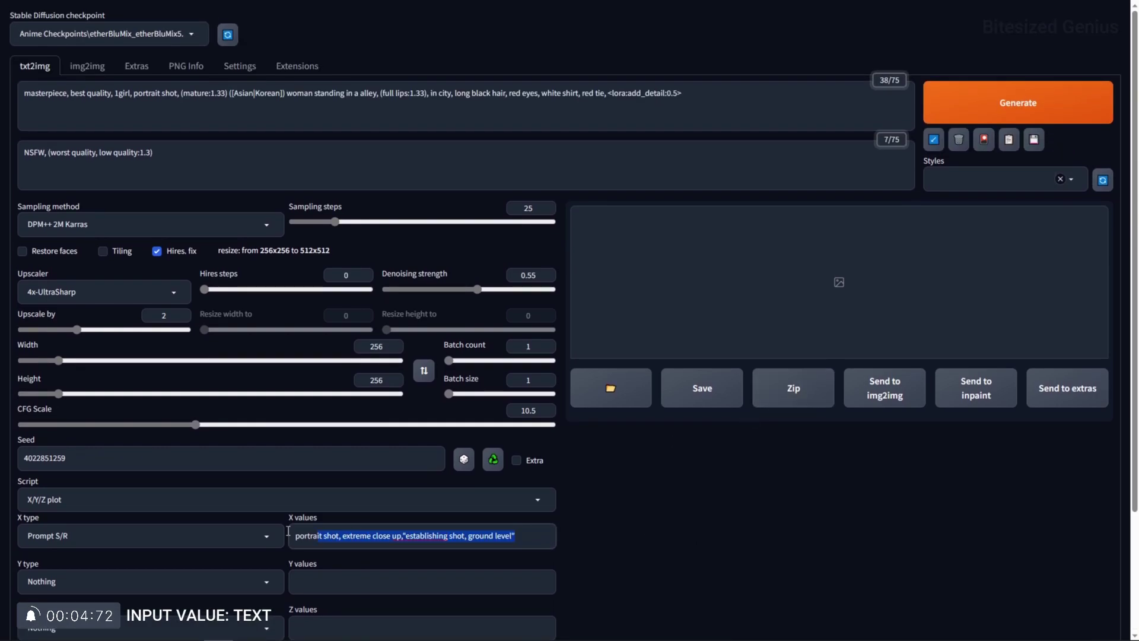
pyautogui.click(1017, 103)
pyautogui.scroll(-3, 863, 133)
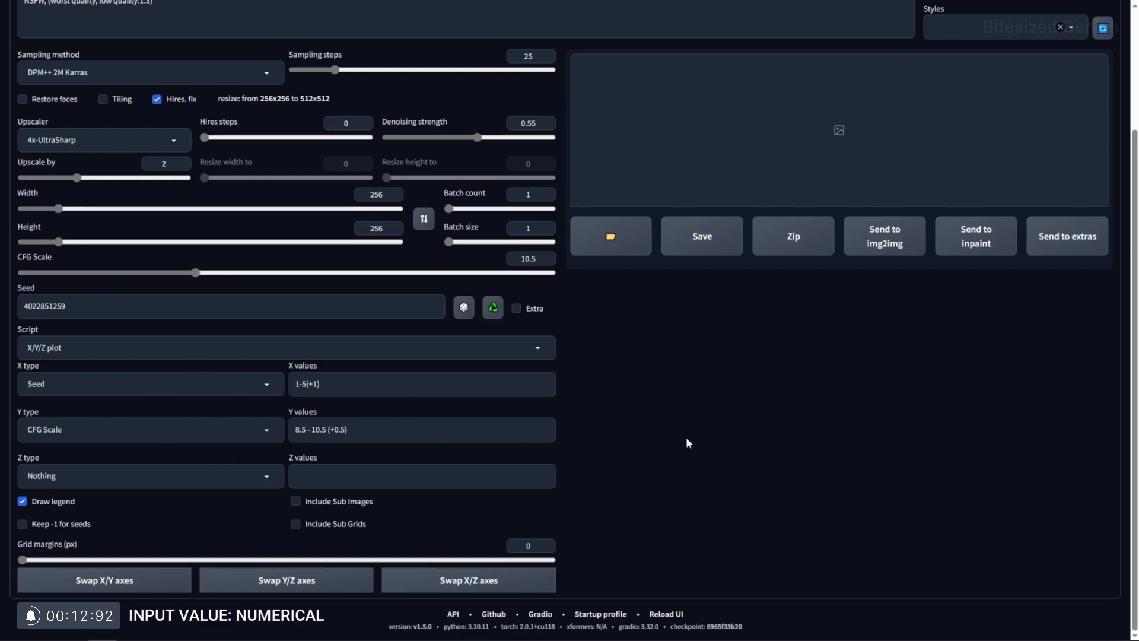
# Generate the Seed by CFG Scale comparison grid.
pyautogui.scroll(3, 695, 446)
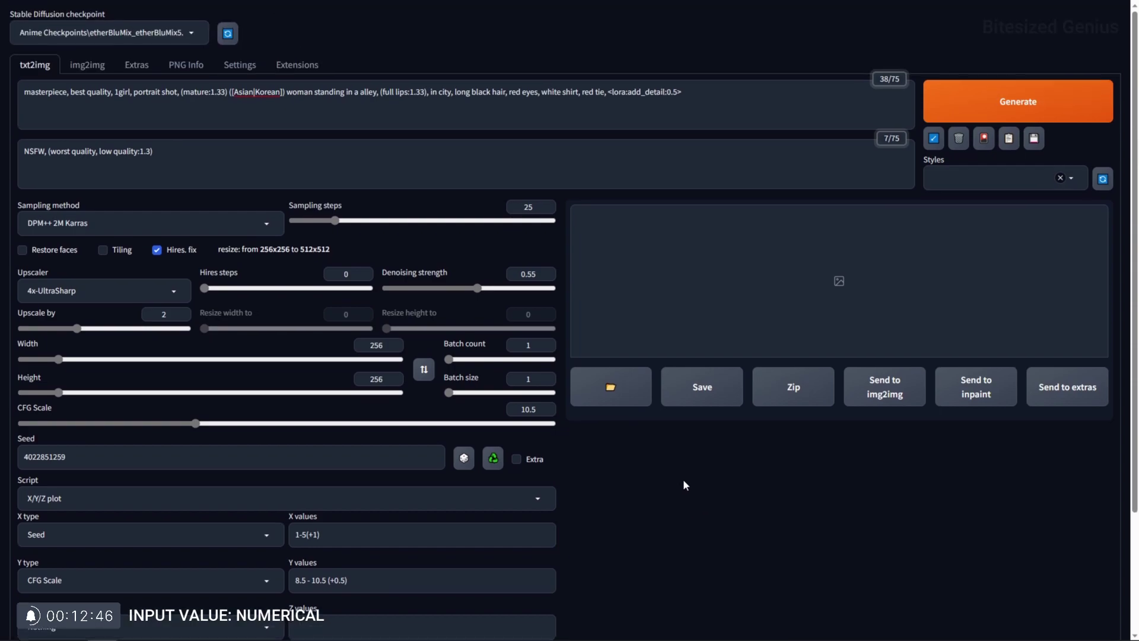
pyautogui.click(1011, 107)
pyautogui.scroll(-3, 825, 233)
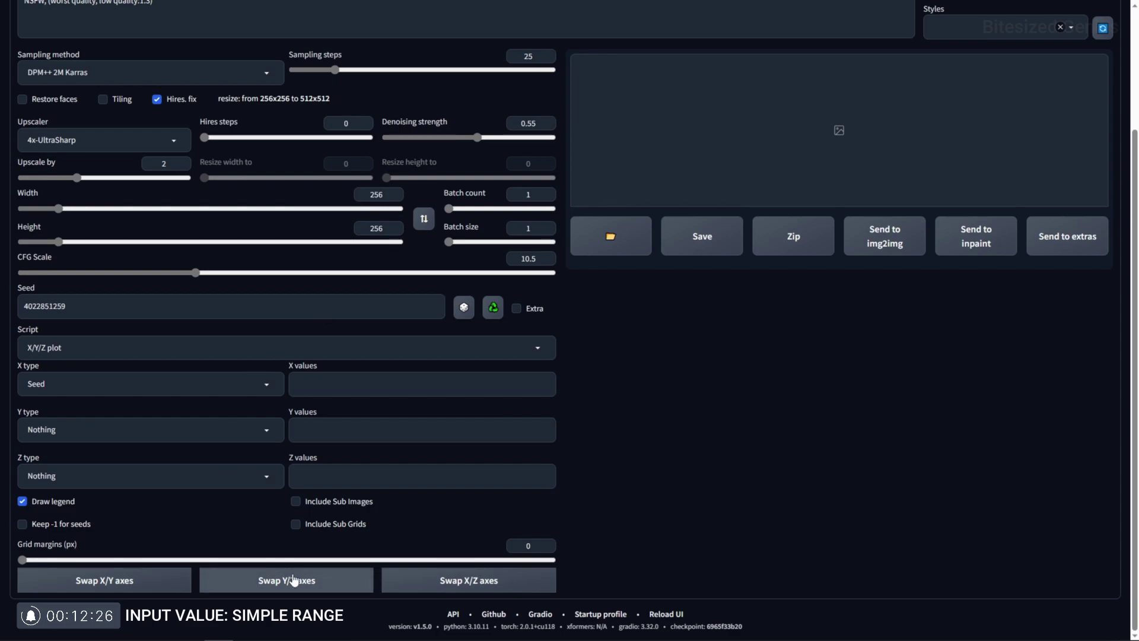
# Enter 30-35 as the Seed values for the X axis.
pyautogui.click(339, 386)
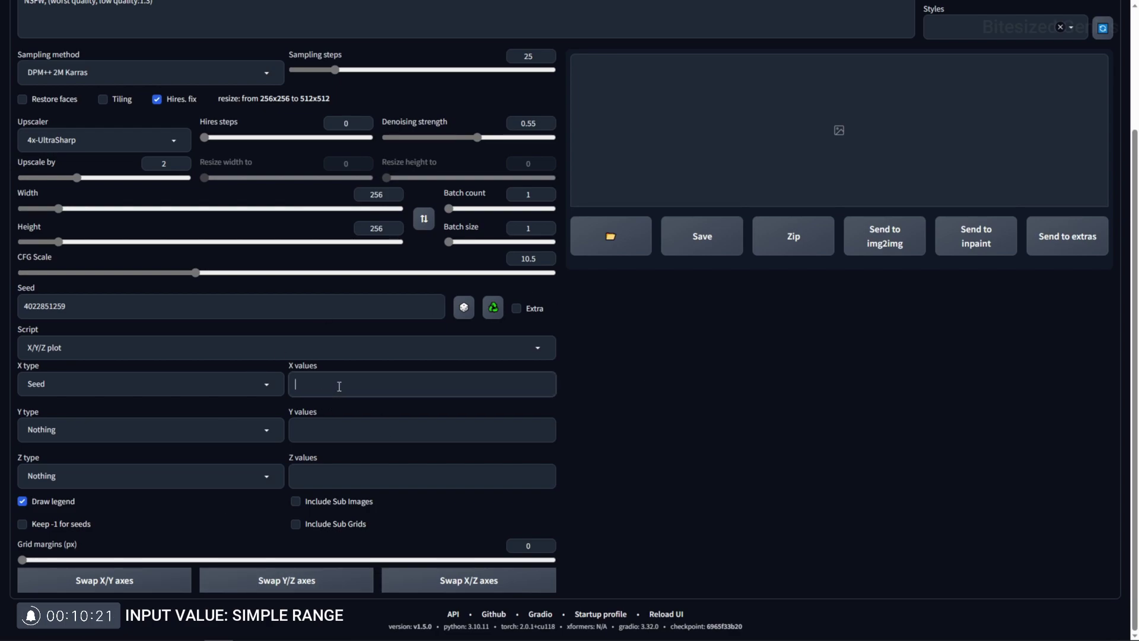
pyautogui.write('30-35')
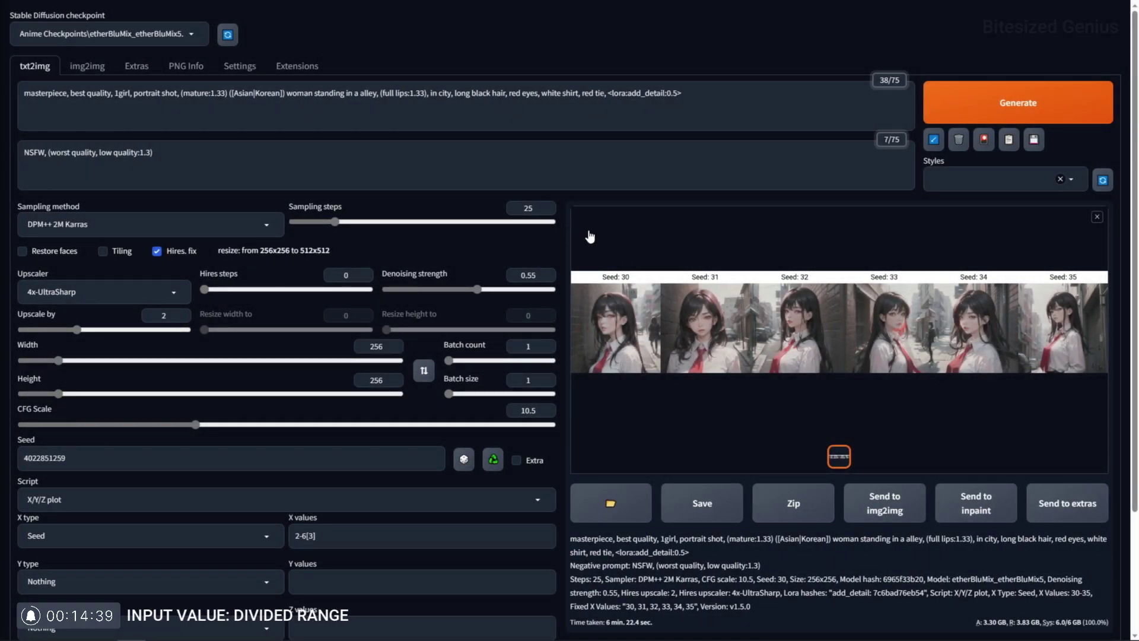
# Generate the grid for the divided seed range 2-6[3].
pyautogui.scroll(-3, 721, 457)
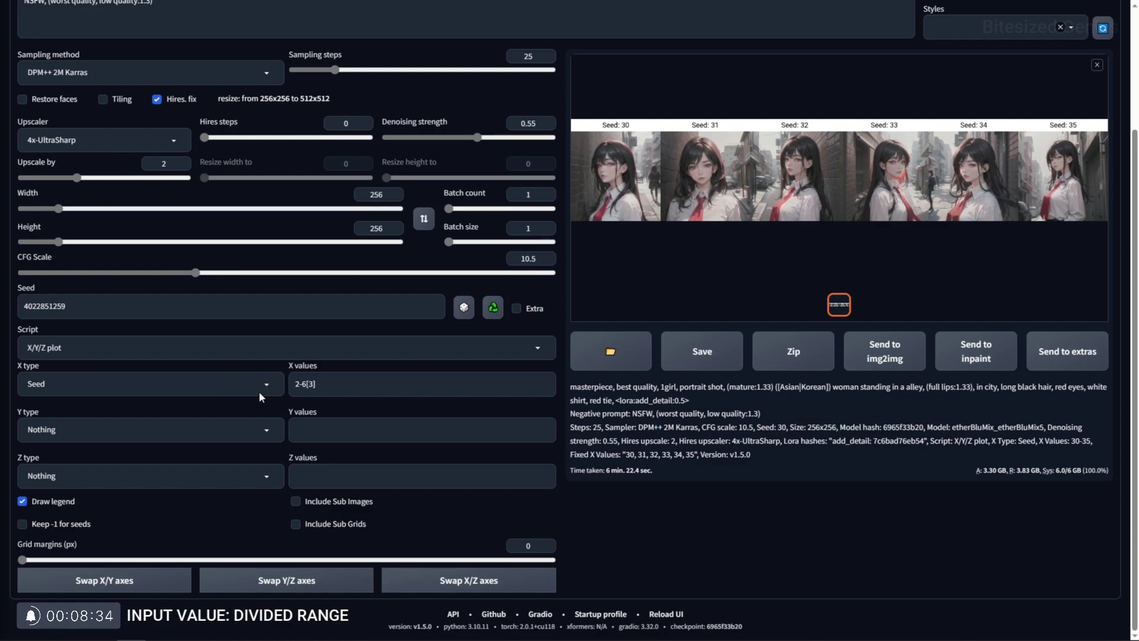
pyautogui.scroll(3, 1042, 114)
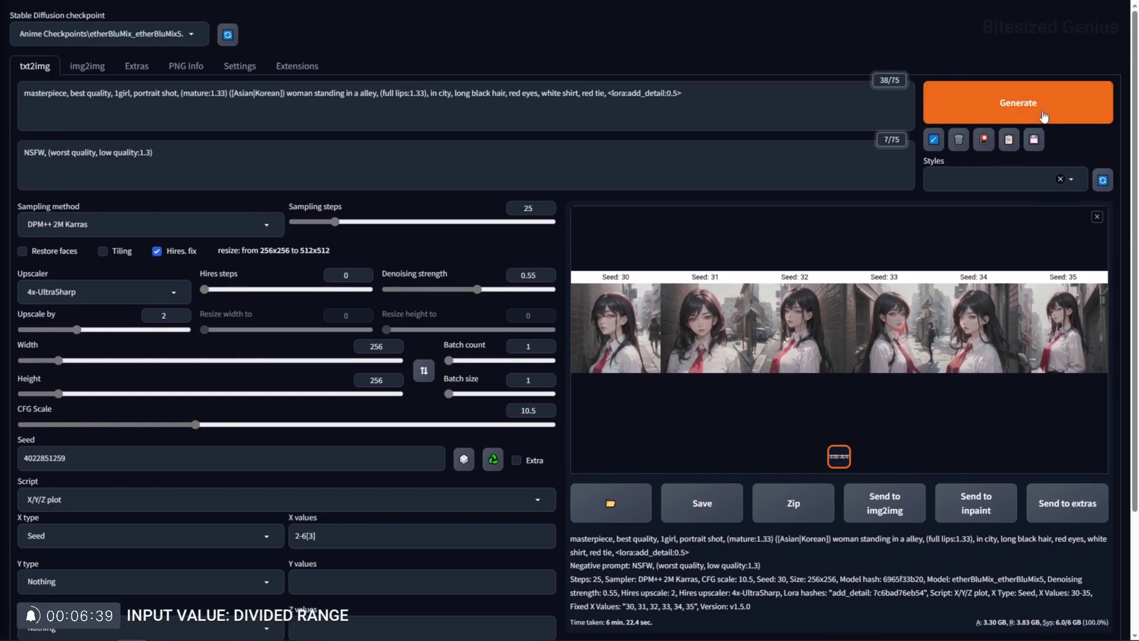
pyautogui.click(1042, 113)
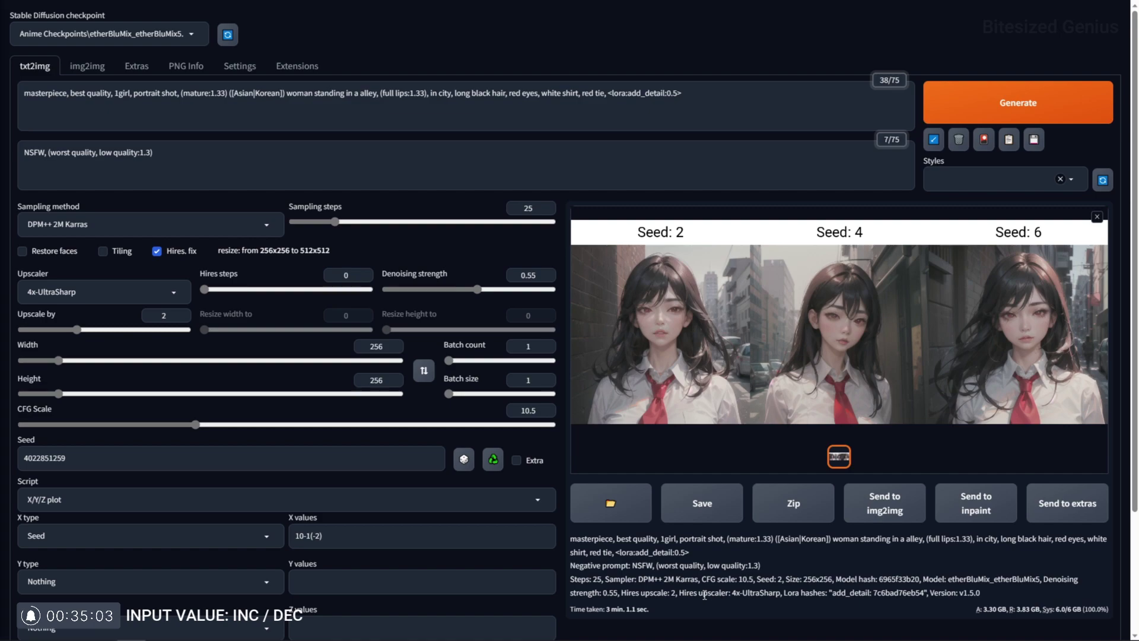
# Generate the grid for the decreasing seed range 10-1(-2).
pyautogui.scroll(-3, 266, 411)
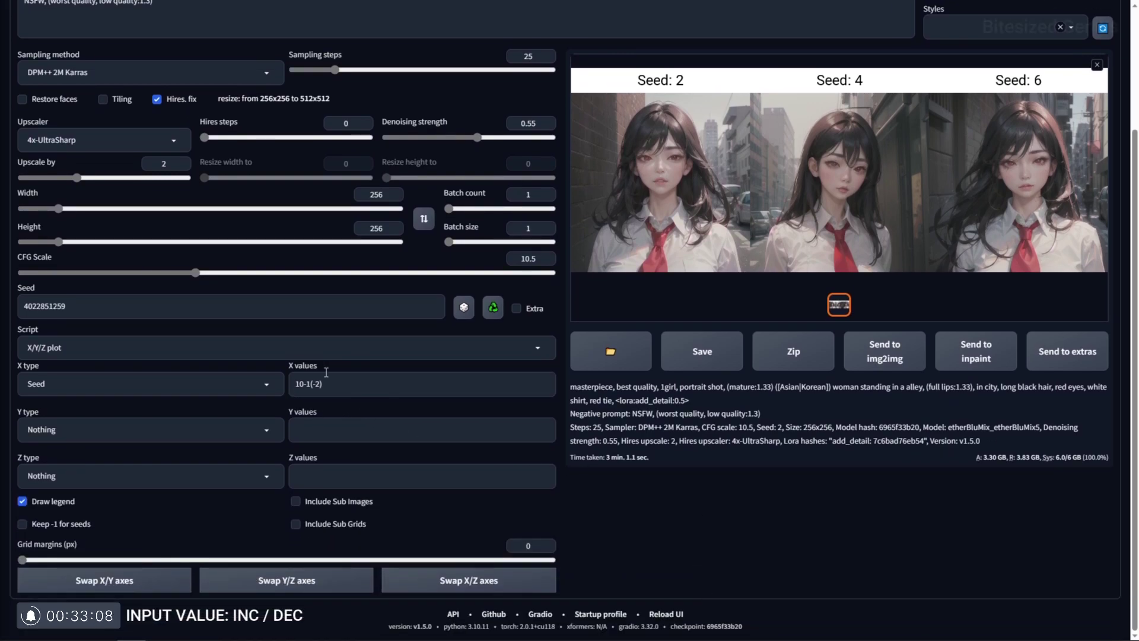
pyautogui.moveTo(363, 384); pyautogui.dragTo(298, 384)
pyautogui.click(346, 385)
pyautogui.scroll(3, 845, 493)
pyautogui.click(1023, 115)
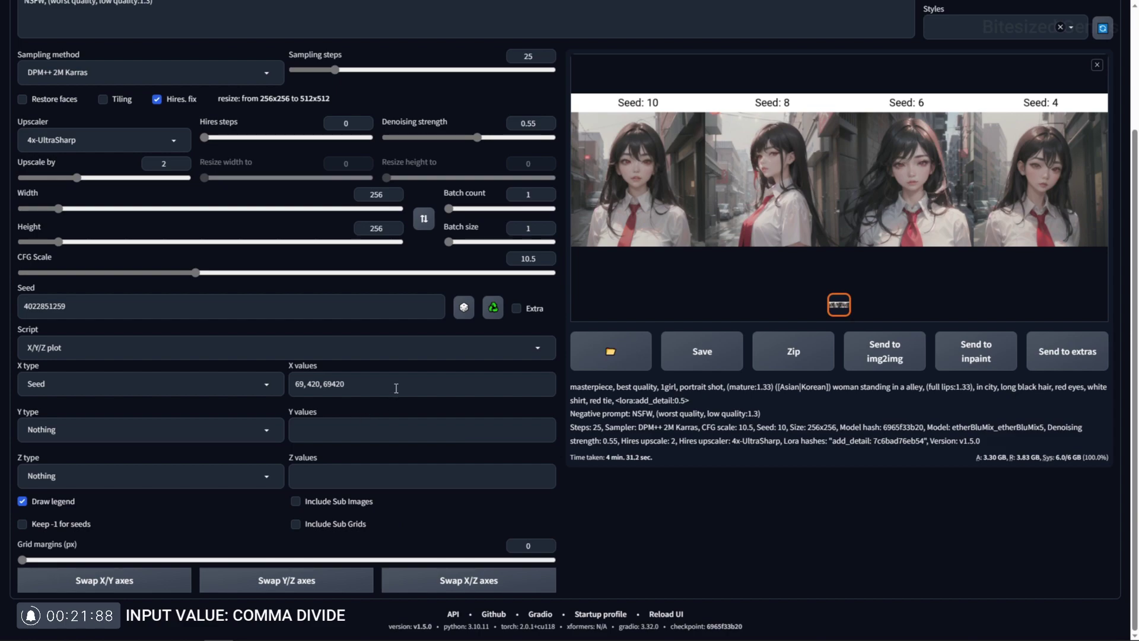
# Generate the grid for the seed list 69, 420, 69420.
pyautogui.moveTo(345, 384); pyautogui.dragTo(283, 386)
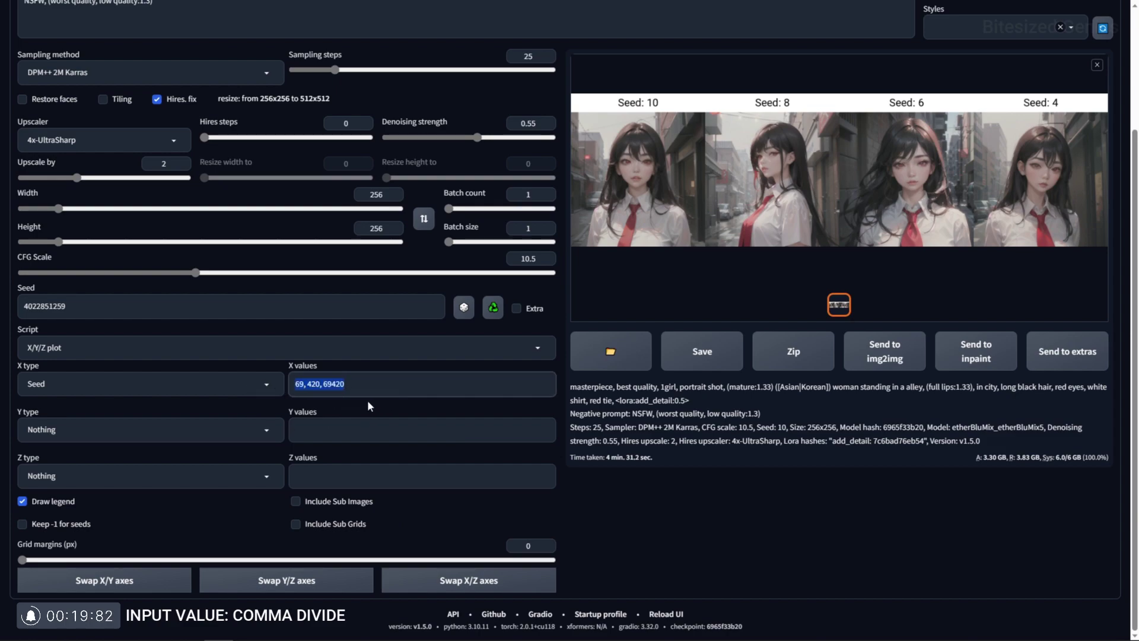
pyautogui.click(639, 530)
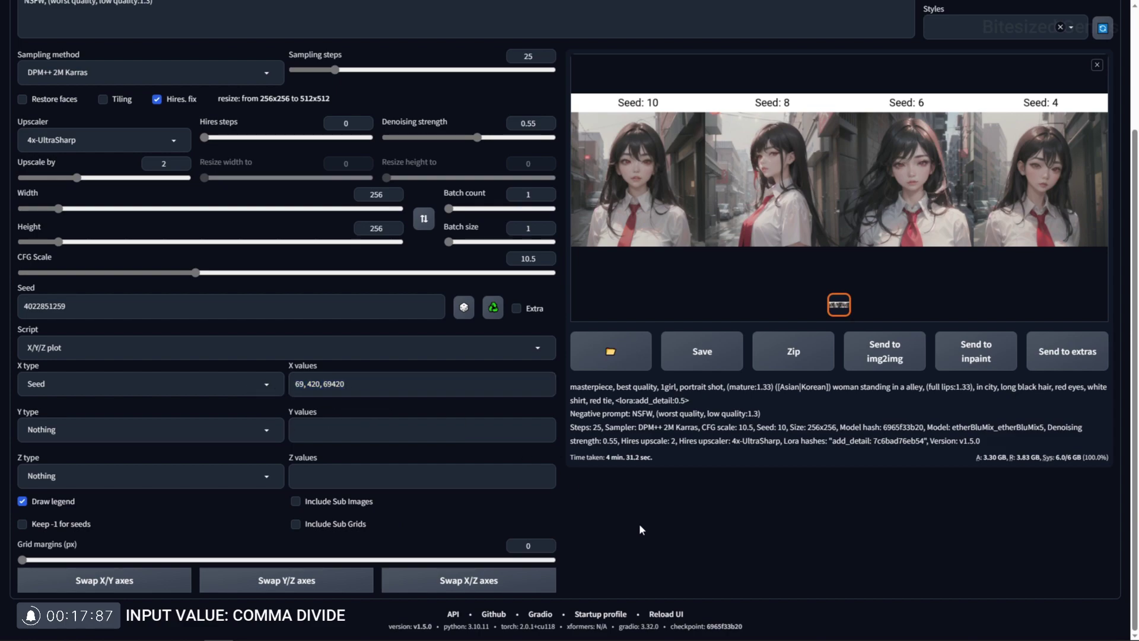
pyautogui.scroll(3, 638, 523)
pyautogui.click(1008, 112)
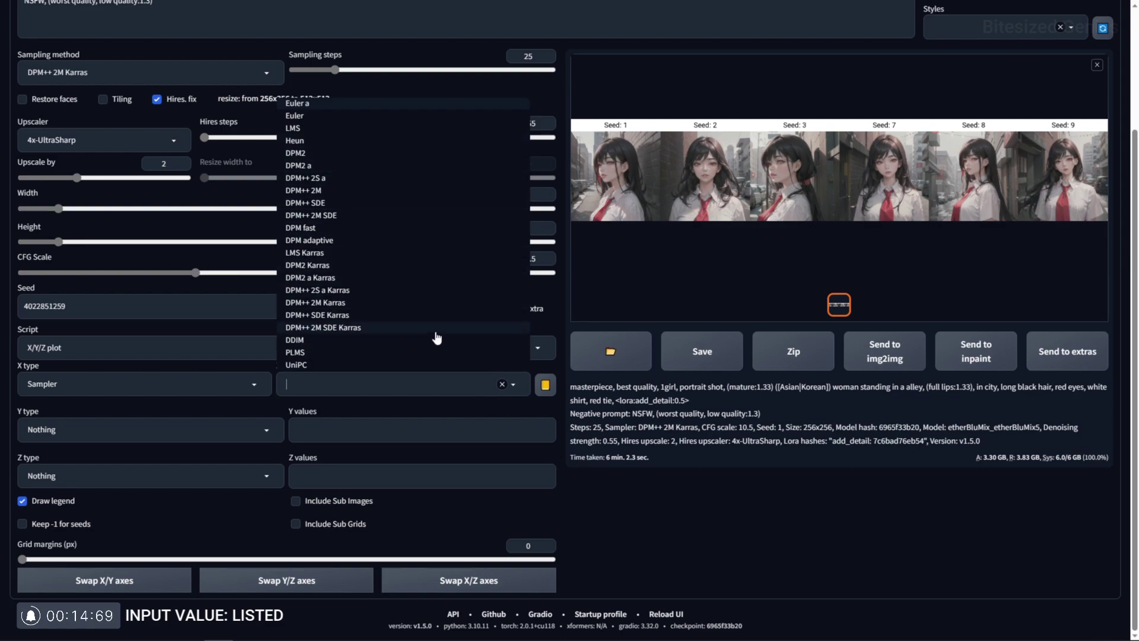
# Fill the X values with every sampler, then remove UniPC and PLMS.
pyautogui.click(635, 517)
pyautogui.click(545, 385)
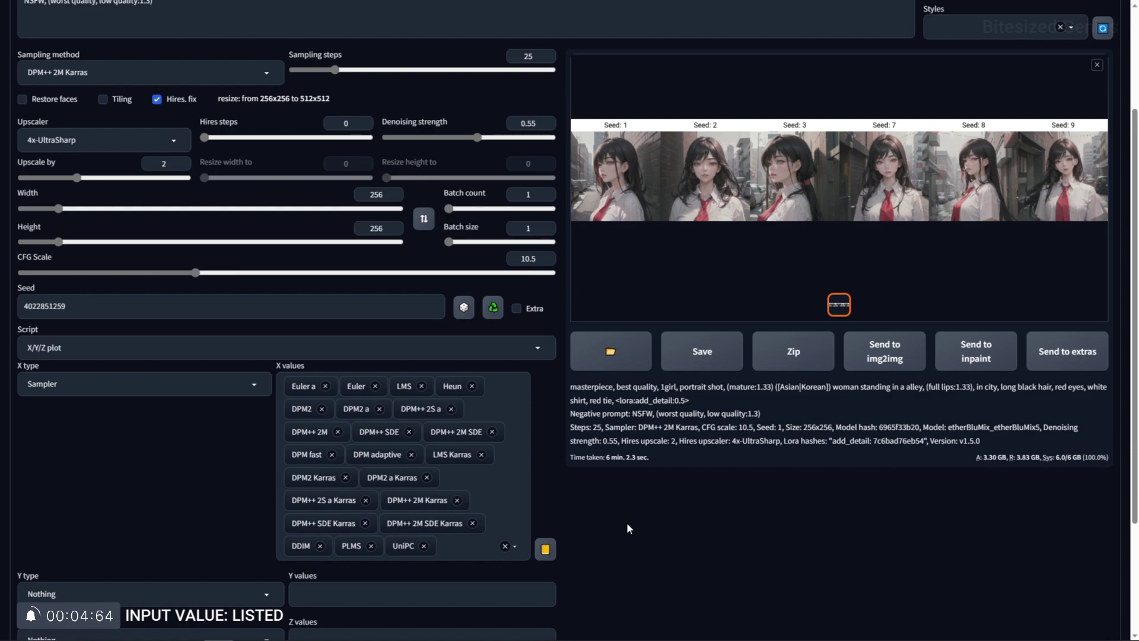
pyautogui.click(424, 545)
pyautogui.click(371, 546)
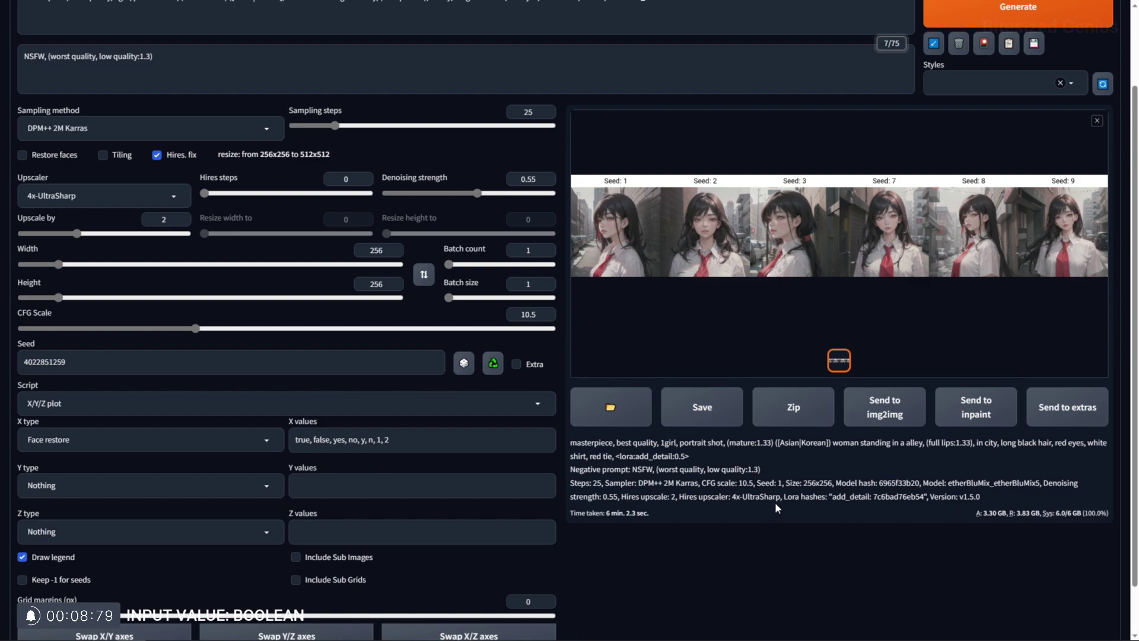
# Highlight the y, n, 1, 2 entries in the Face restore X values.
pyautogui.scroll(-1, 774, 502)
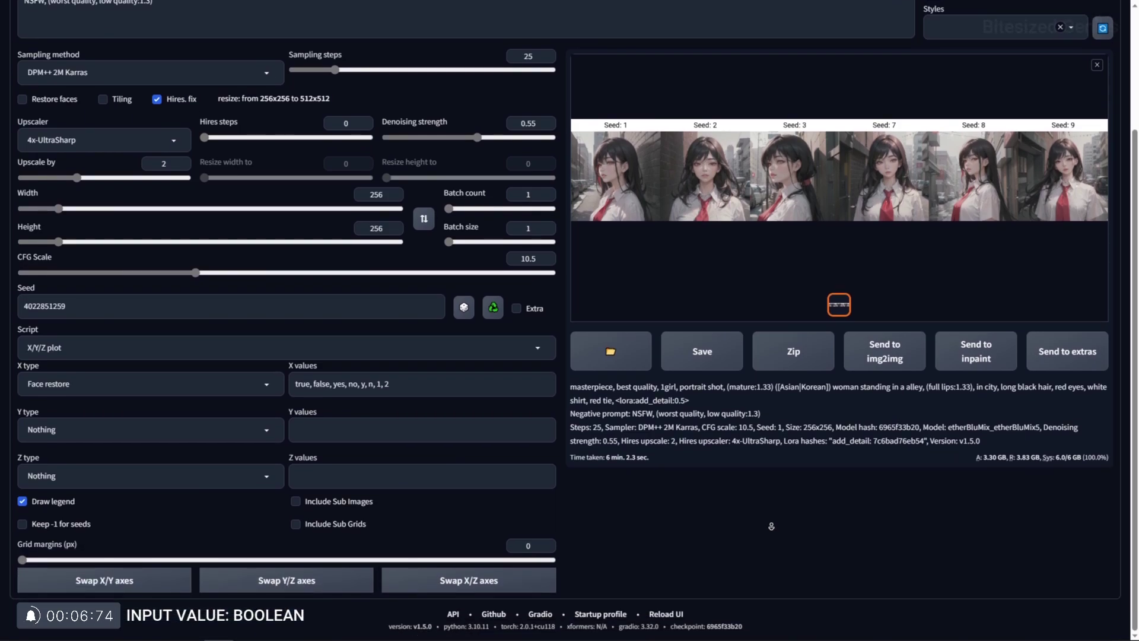
pyautogui.scroll(3, 770, 526)
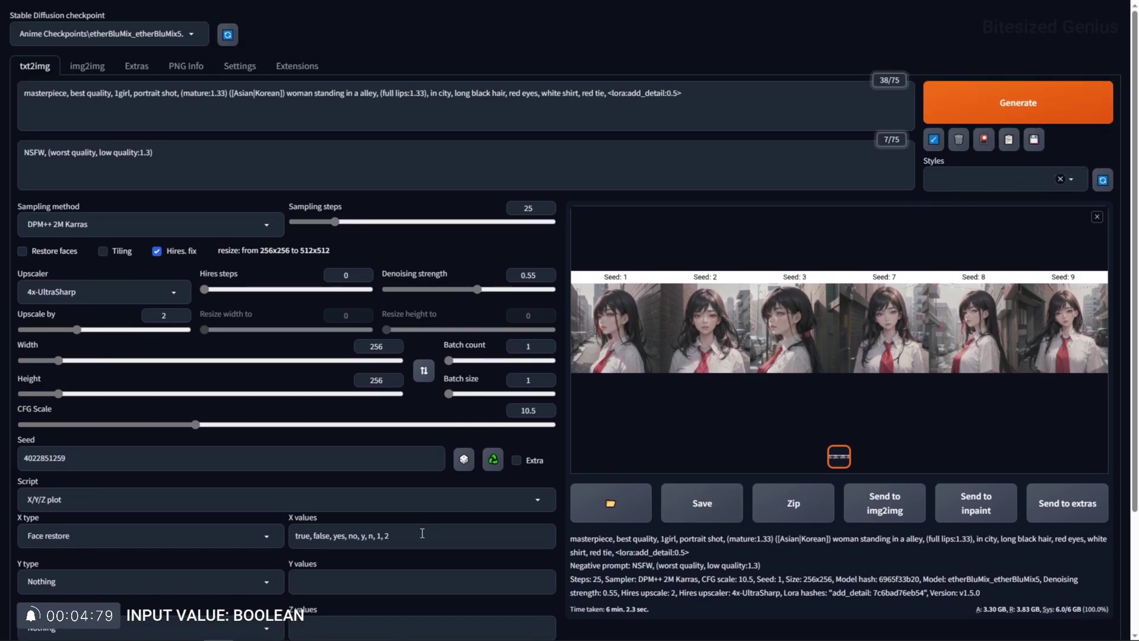
pyautogui.moveTo(391, 536); pyautogui.dragTo(347, 543)
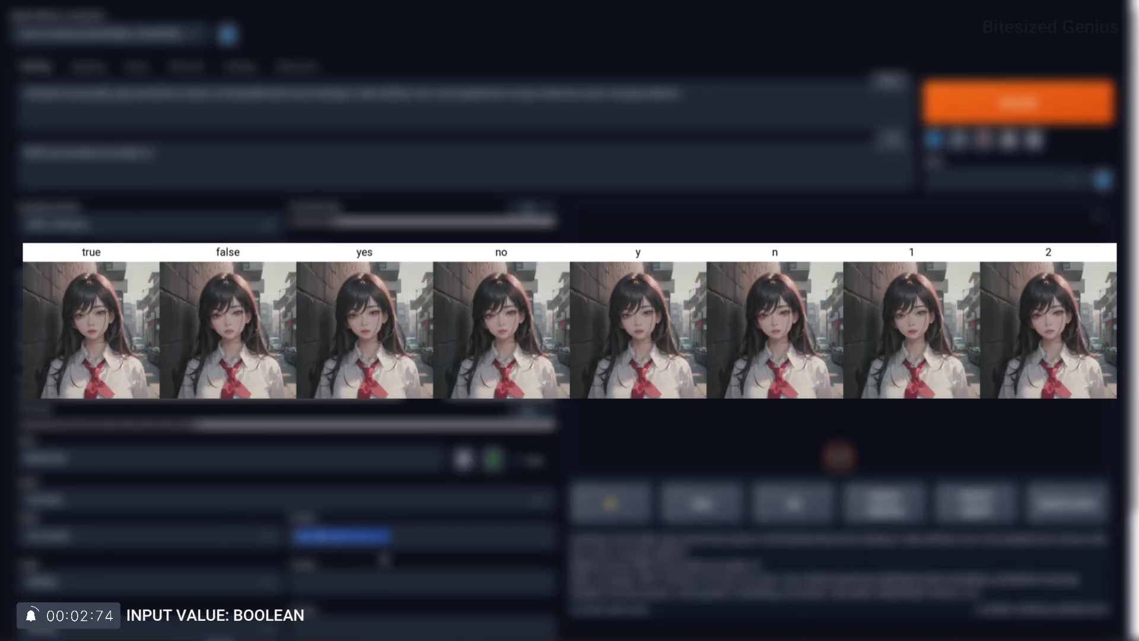